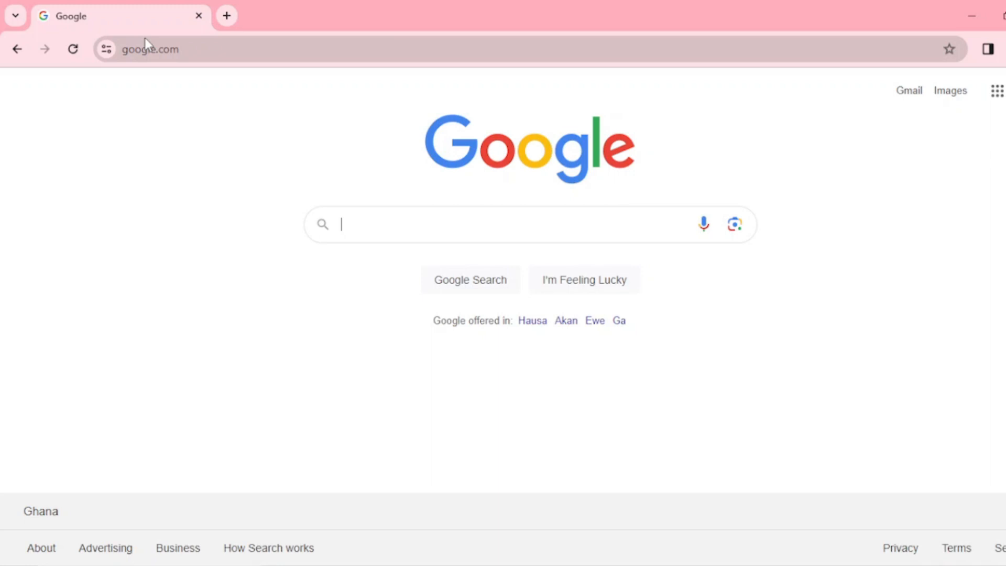
# - Replace the google.com address in Chrome with babeware.com
pyautogui.click(194, 55)
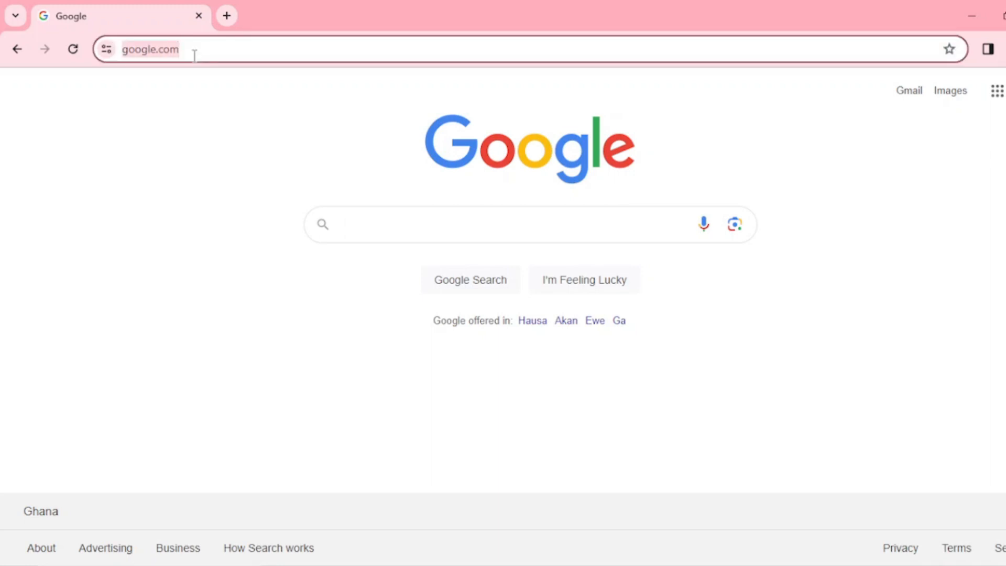
pyautogui.write('babe')
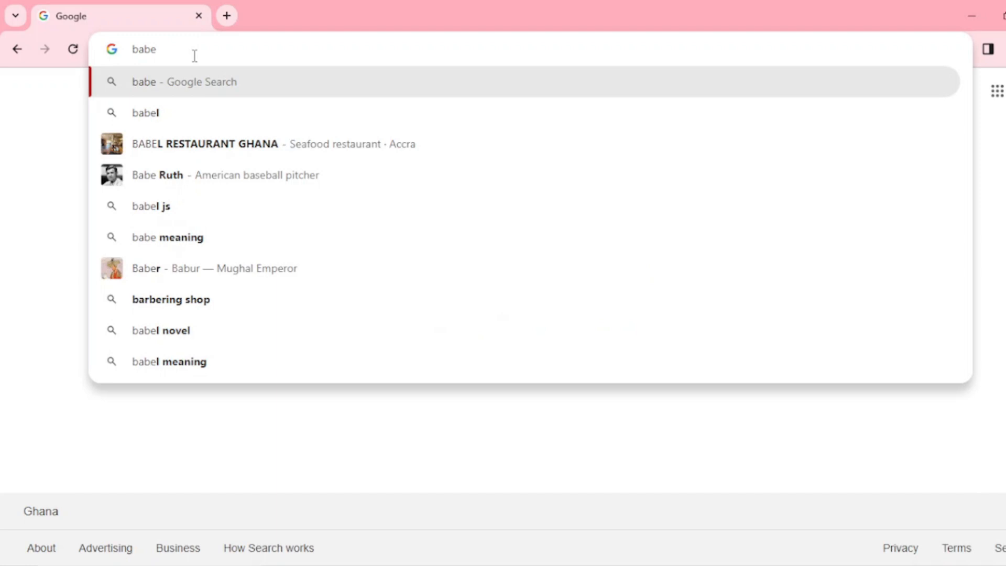
pyautogui.write('ware')
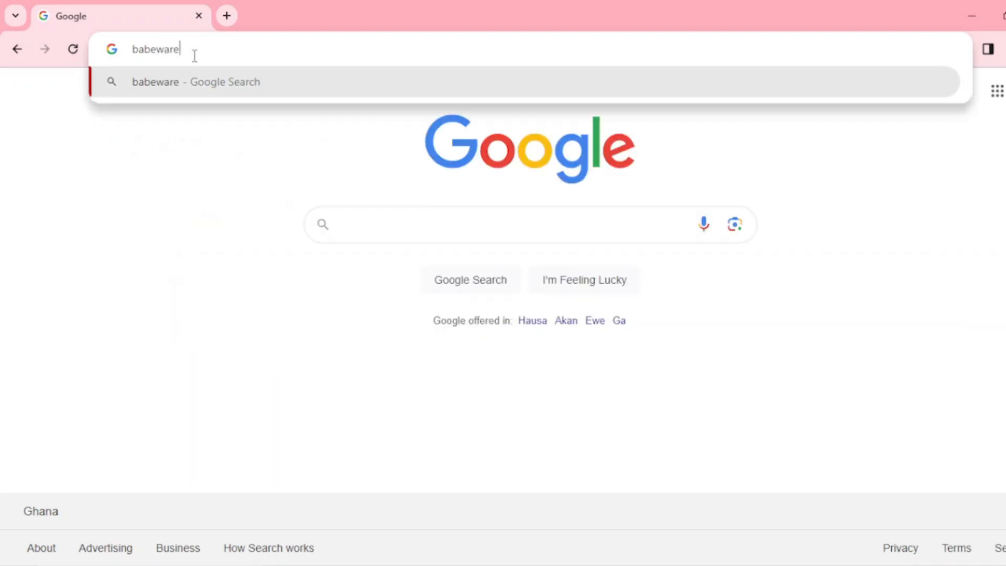
pyautogui.write('.com')
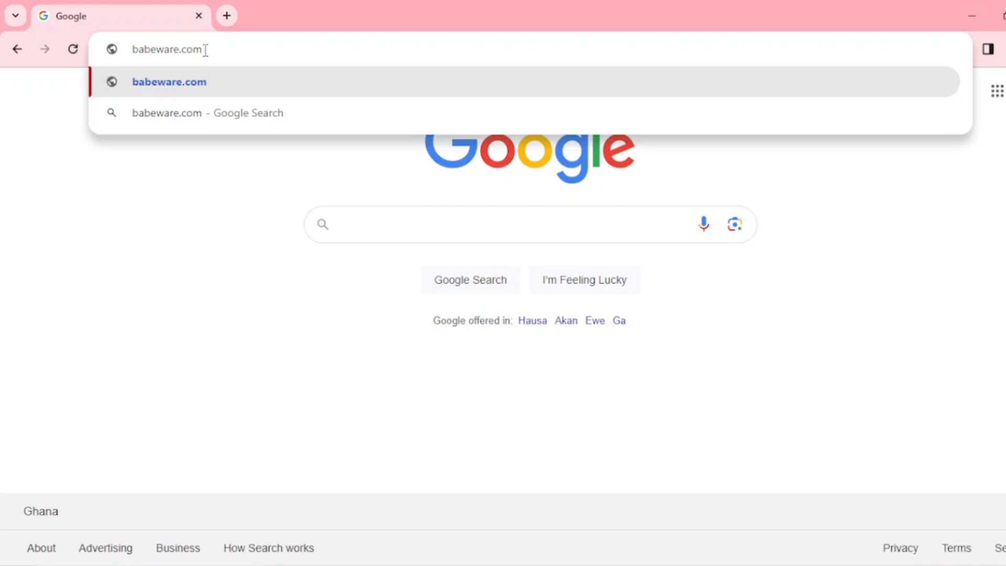
# - Load 000webhost.com, then enter infinityfree.com as the next address
pyautogui.moveTo(206, 50); pyautogui.dragTo(112, 49)
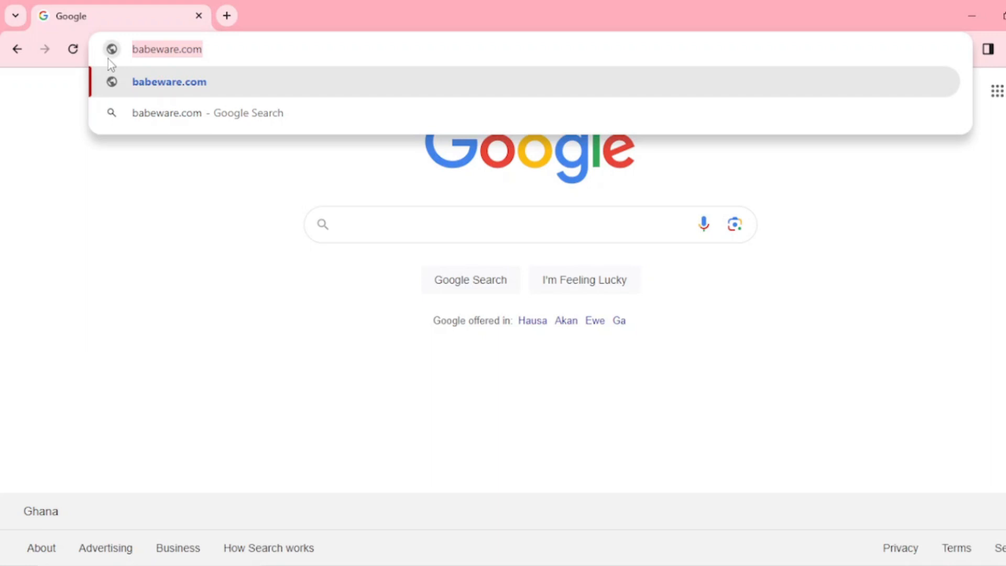
pyautogui.write('000webhost')
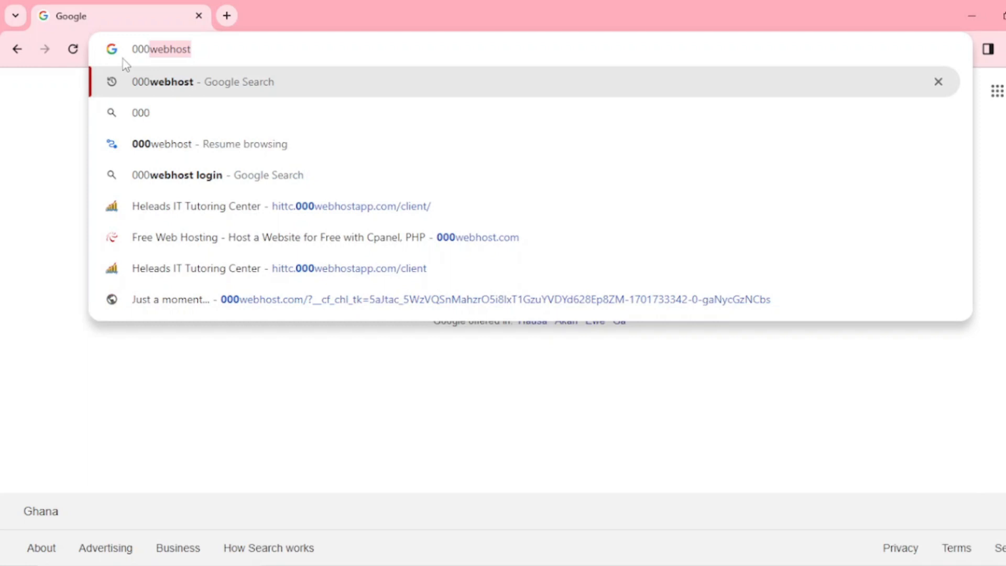
pyautogui.click(196, 51)
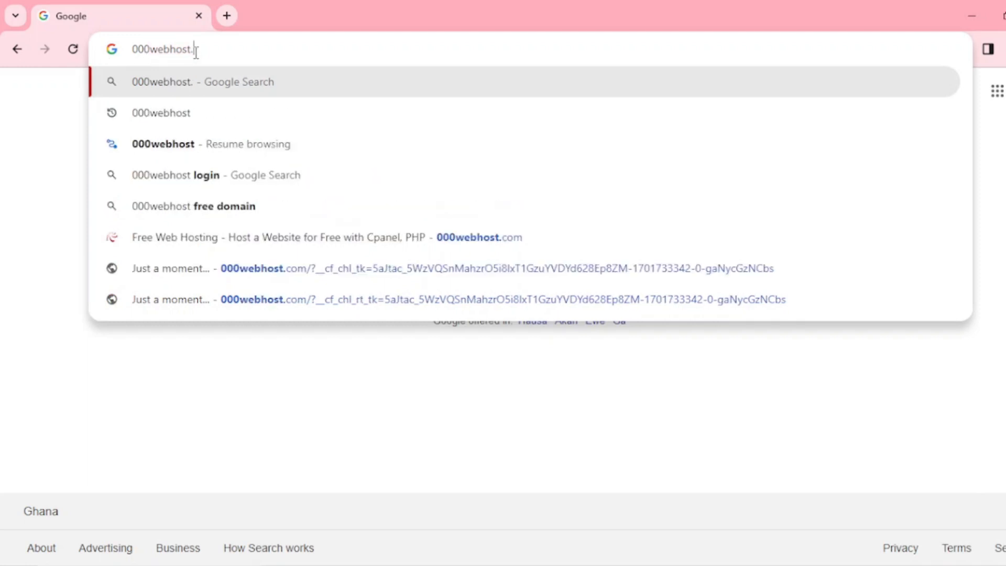
pyautogui.write('.com')
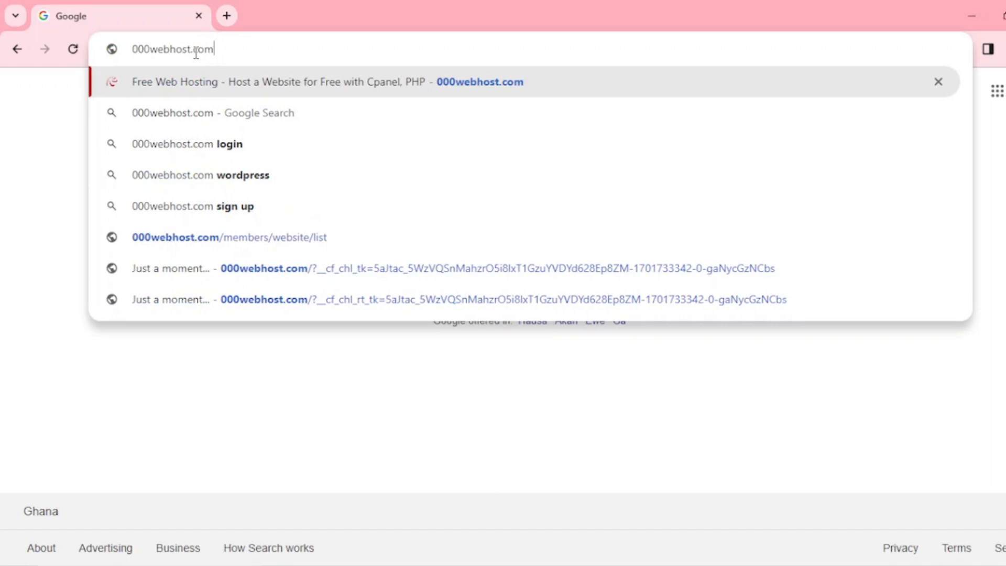
pyautogui.press('Return')
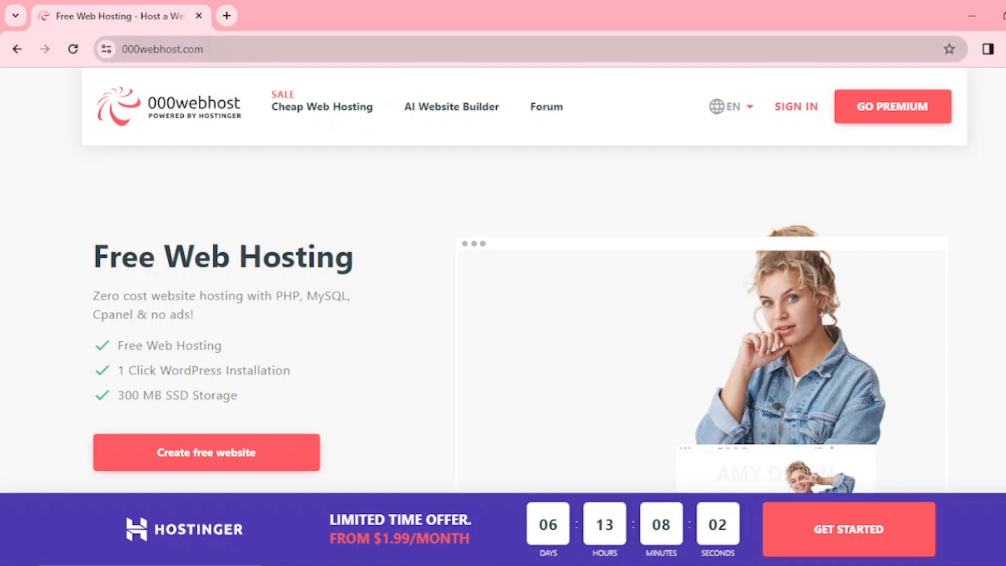
pyautogui.click(209, 48)
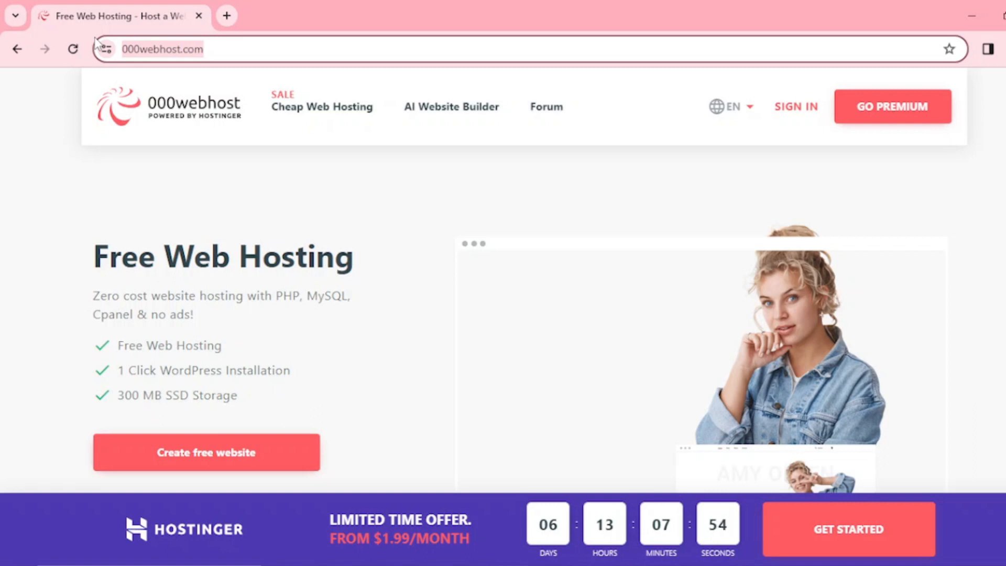
pyautogui.write('infi')
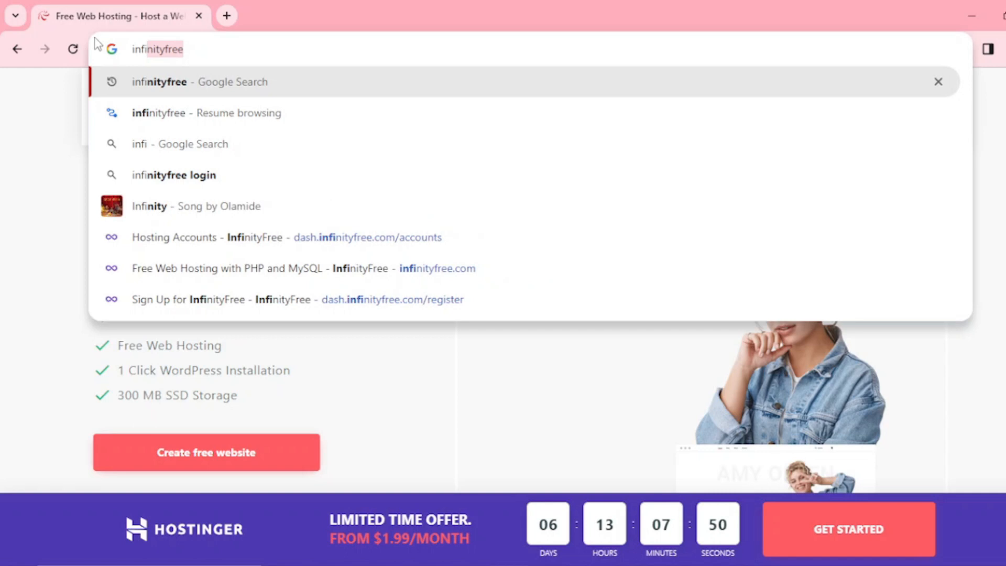
pyautogui.write('nityfree')
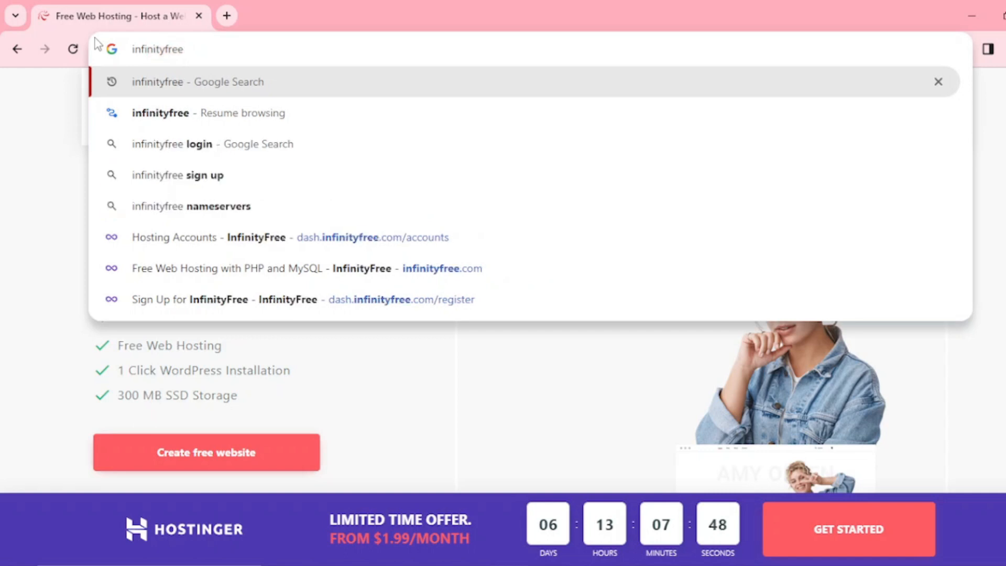
pyautogui.write('.com')
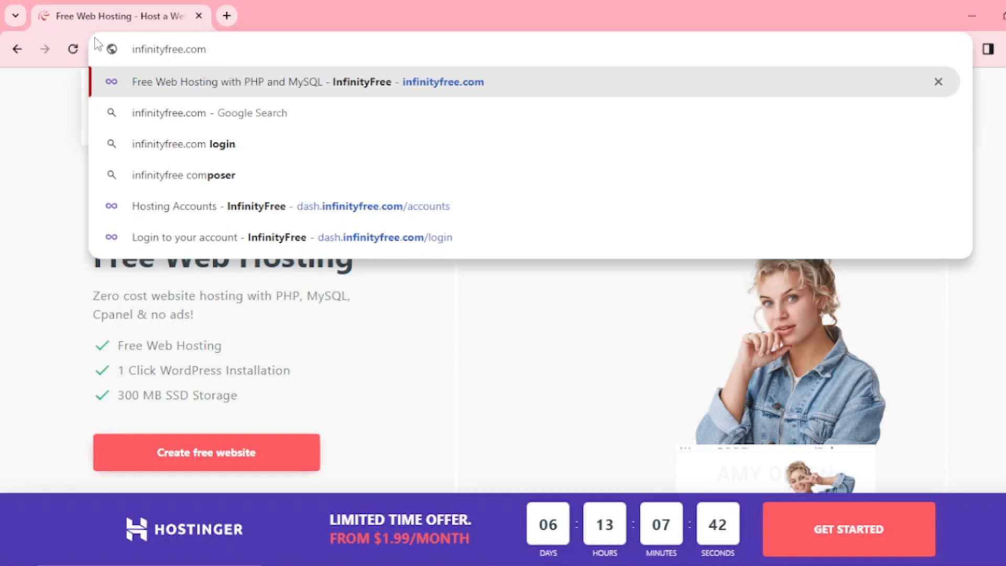
# - Load infinityfree.com and go to its Register sign-up page
pyautogui.press('Return')
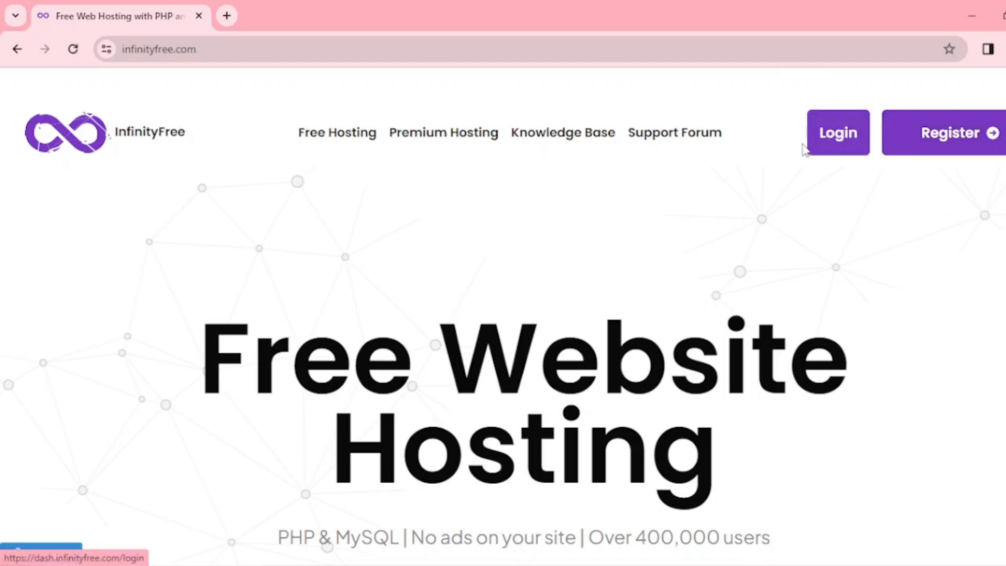
pyautogui.click(953, 135)
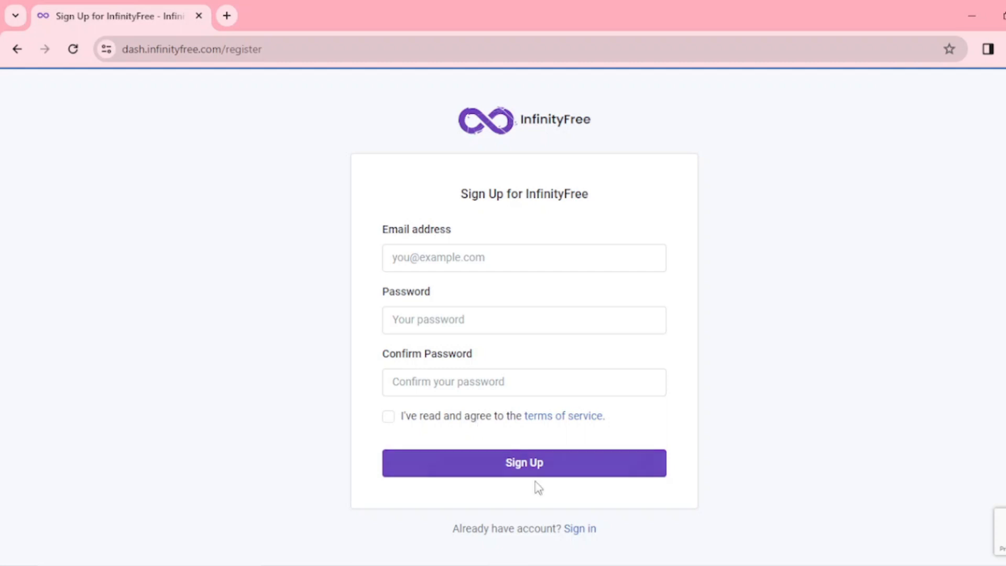
# - Sign in to the existing InfinityFree account with its e-mail and password
pyautogui.click(580, 531)
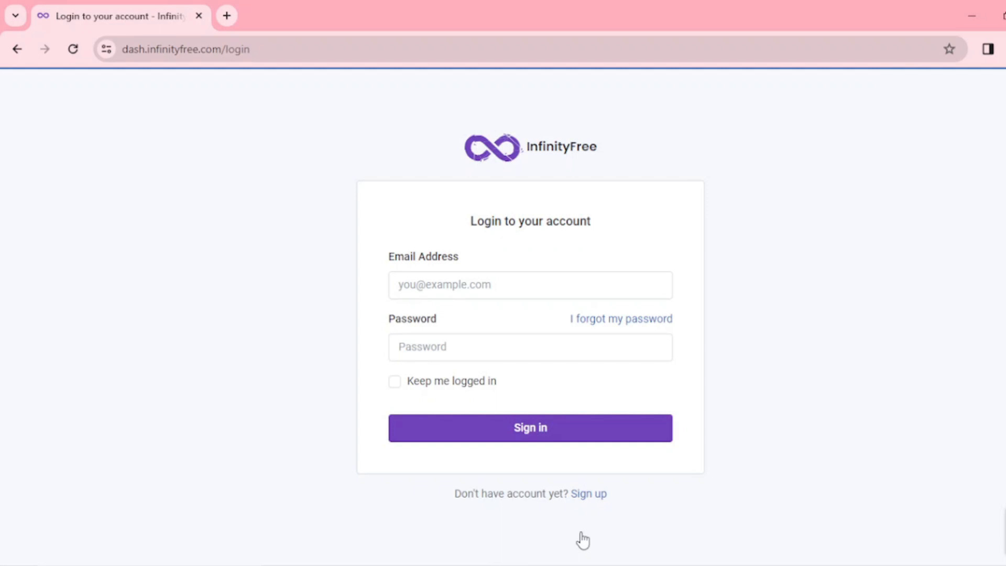
pyautogui.click(459, 284)
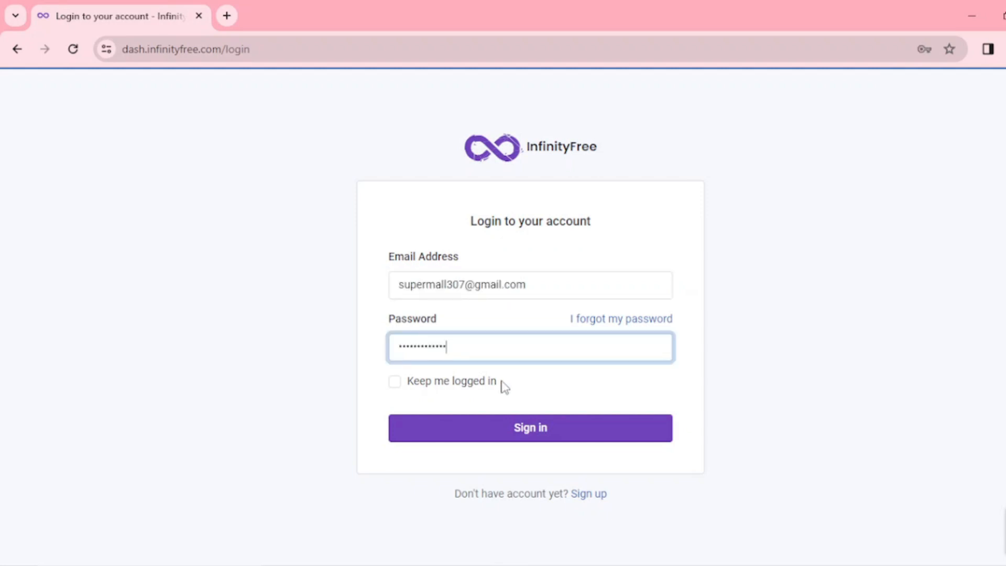
pyautogui.click(489, 430)
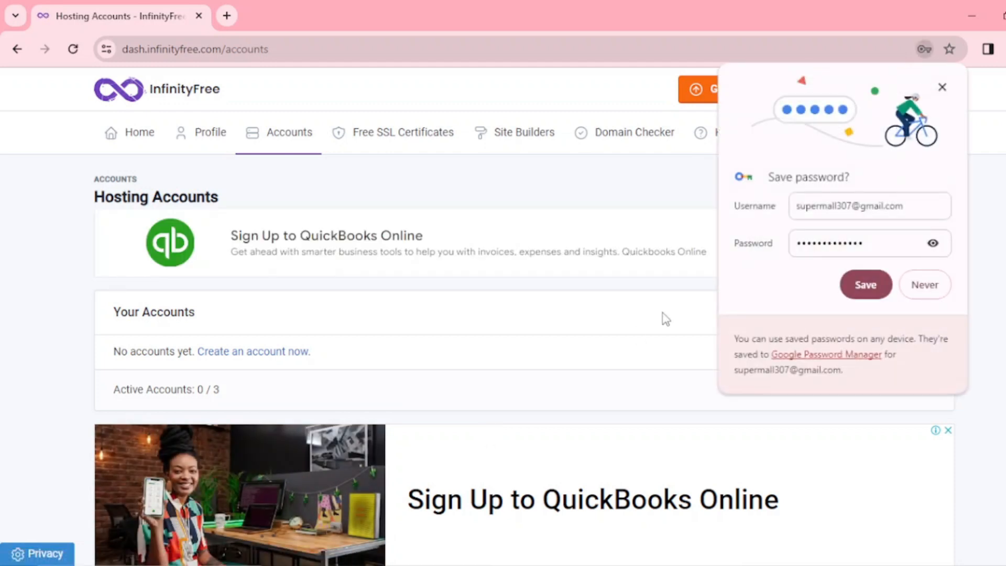
# - Dismiss Chrome's save-password bubble without saving
pyautogui.click(943, 87)
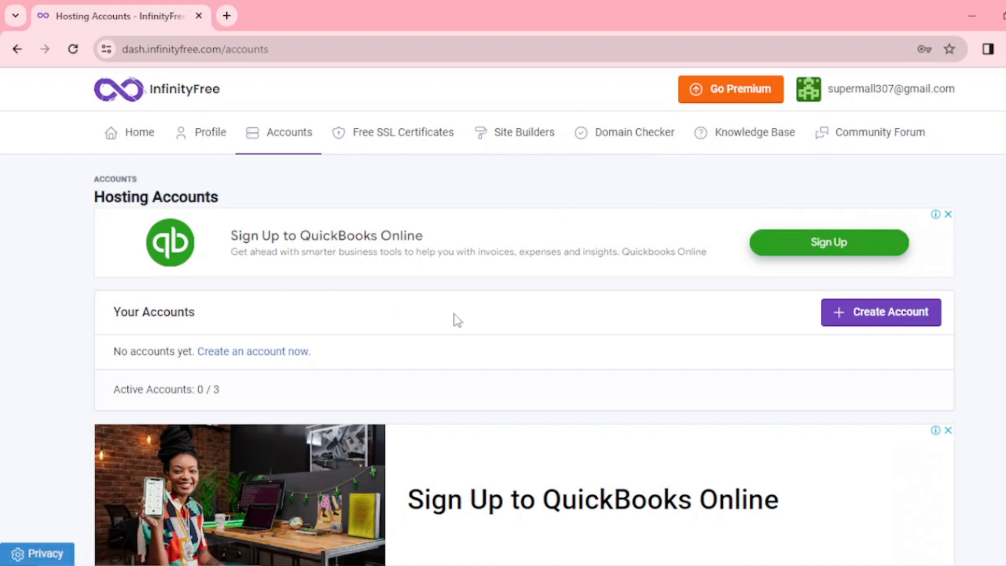
# - Start a new hosting account, close the ad, and pick the free $0 plan
pyautogui.click(892, 321)
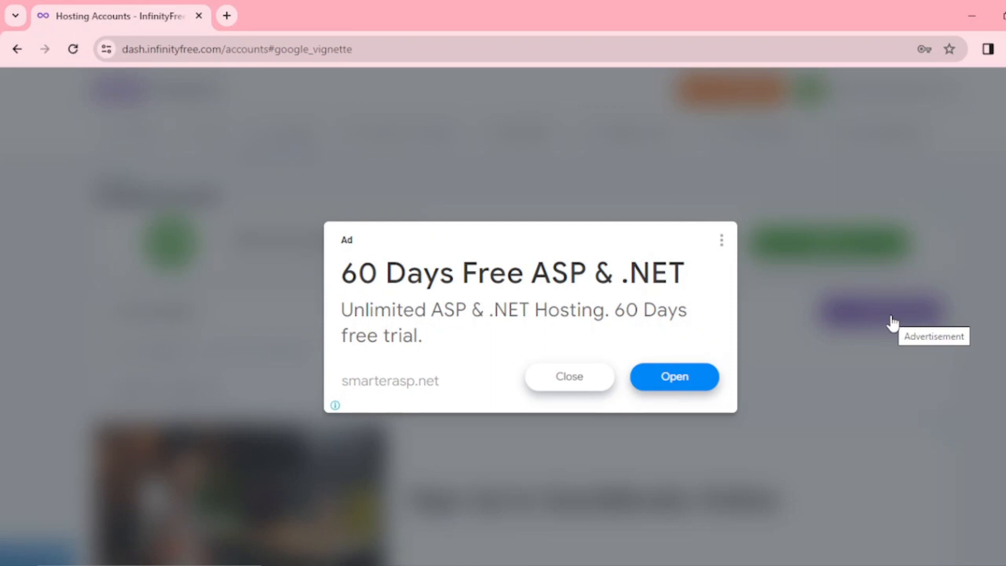
pyautogui.click(587, 383)
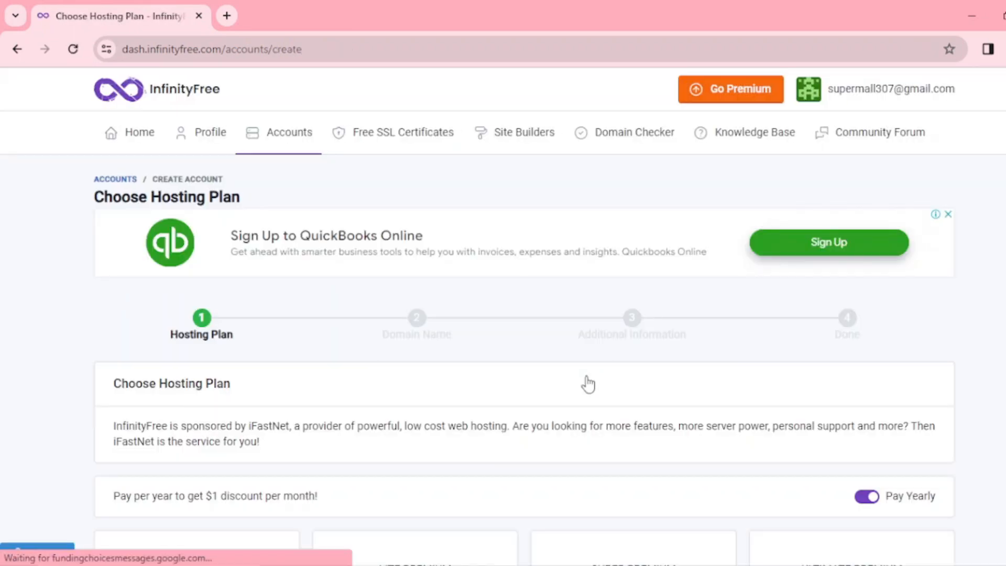
pyautogui.scroll(-2, 587, 384)
pyautogui.scroll(-5, 585, 385)
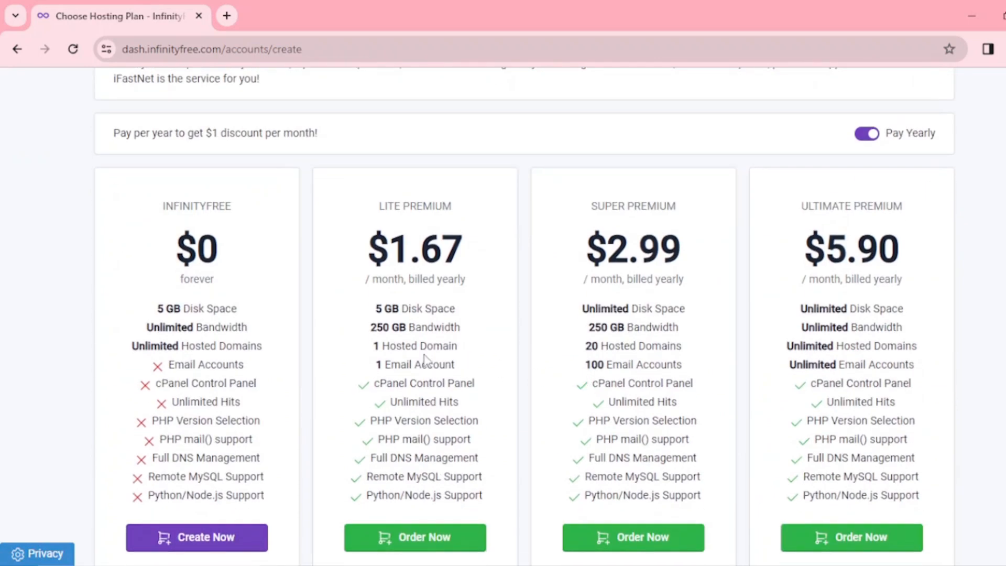
pyautogui.scroll(-1, 426, 360)
pyautogui.click(207, 475)
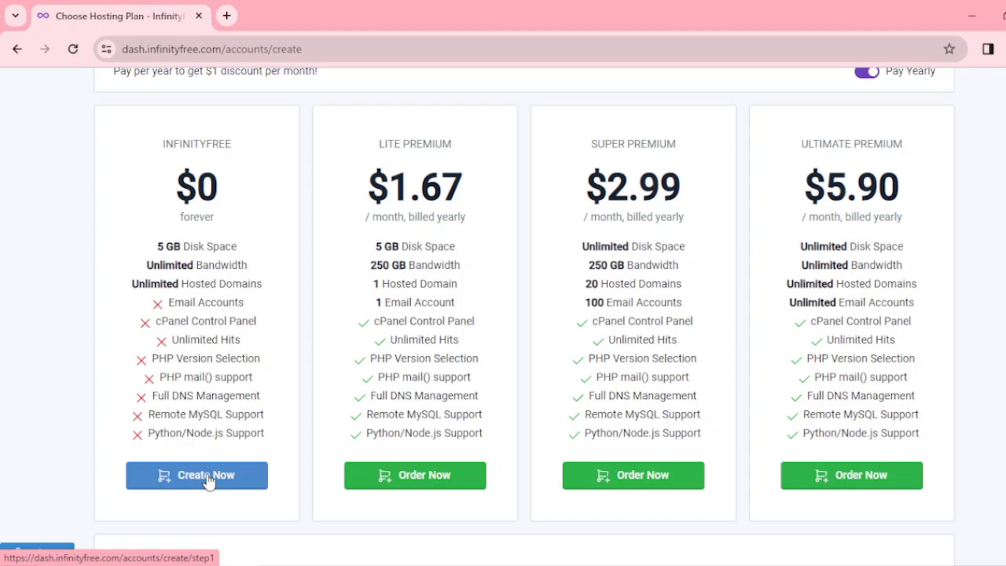
pyautogui.click(209, 480)
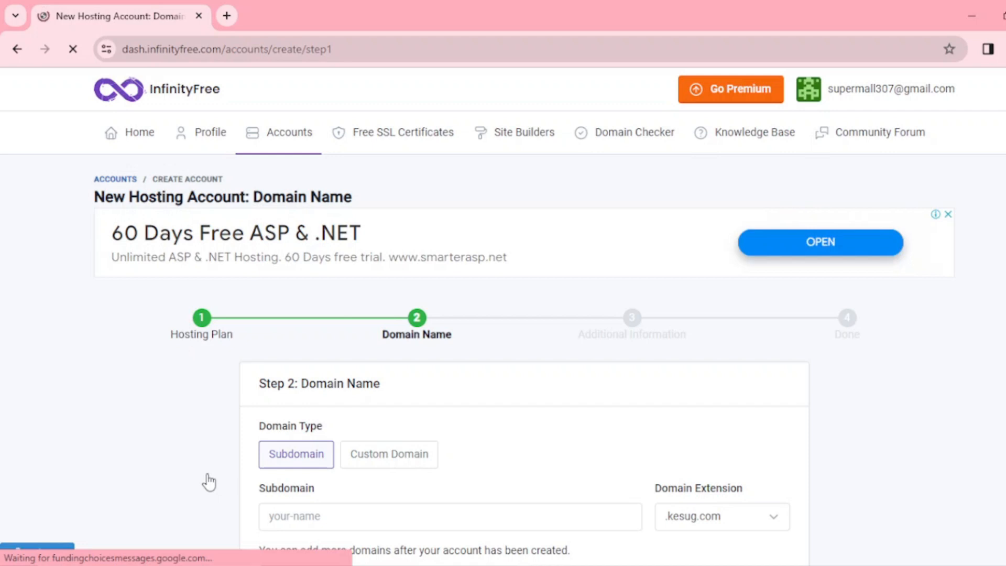
# - Enter subdomain supermall with extension .000.pe and check its availability
pyautogui.scroll(-3, 208, 480)
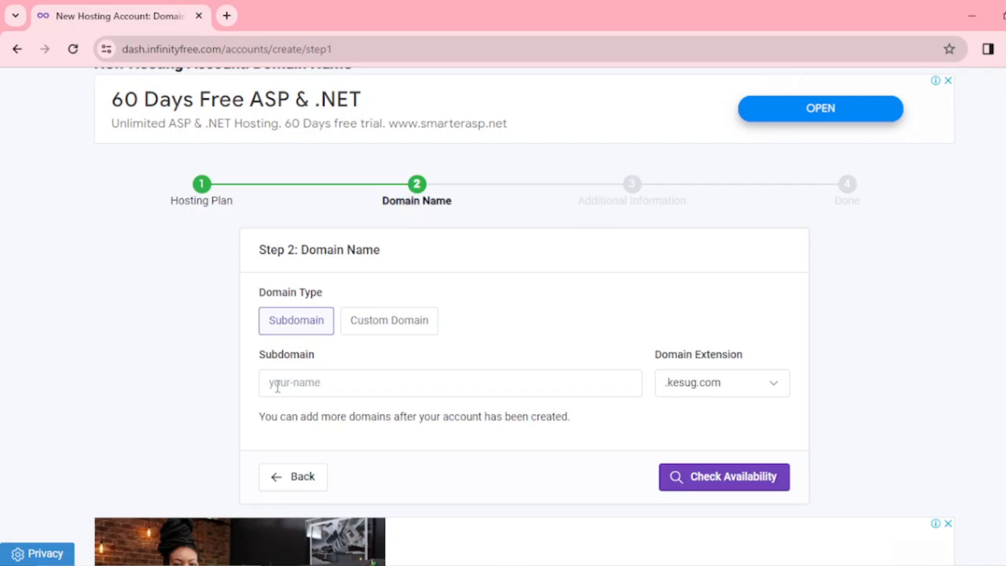
pyautogui.click(277, 387)
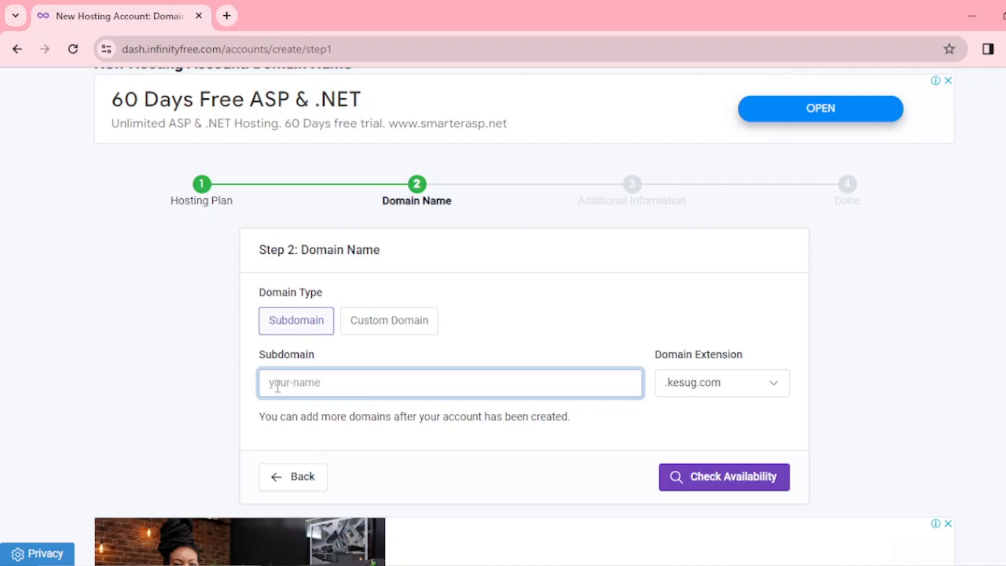
pyautogui.write('supermall')
pyautogui.click(780, 387)
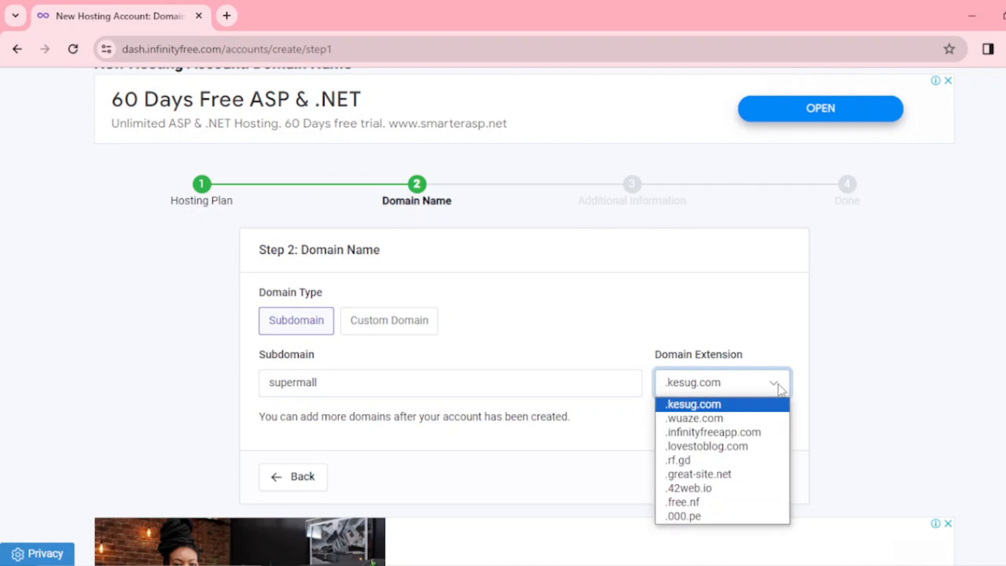
pyautogui.click(686, 517)
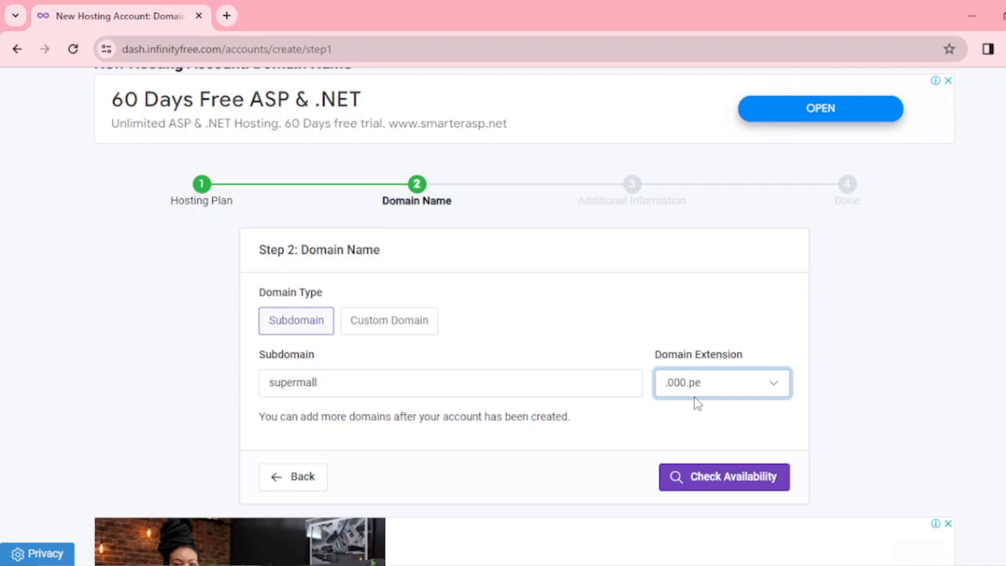
pyautogui.click(723, 477)
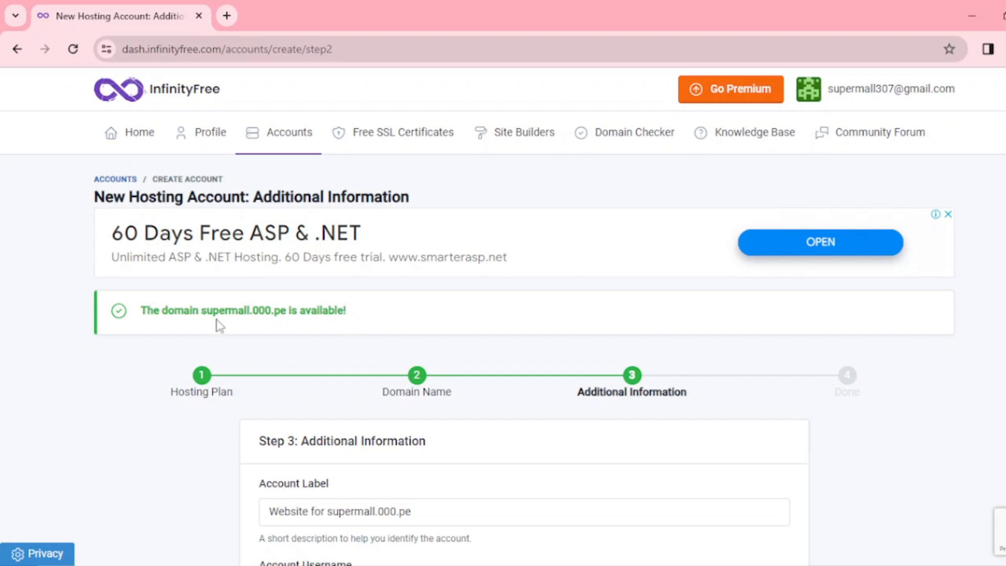
# - Enter an account password and create the supermall.000.pe hosting account
pyautogui.scroll(-5, 219, 325)
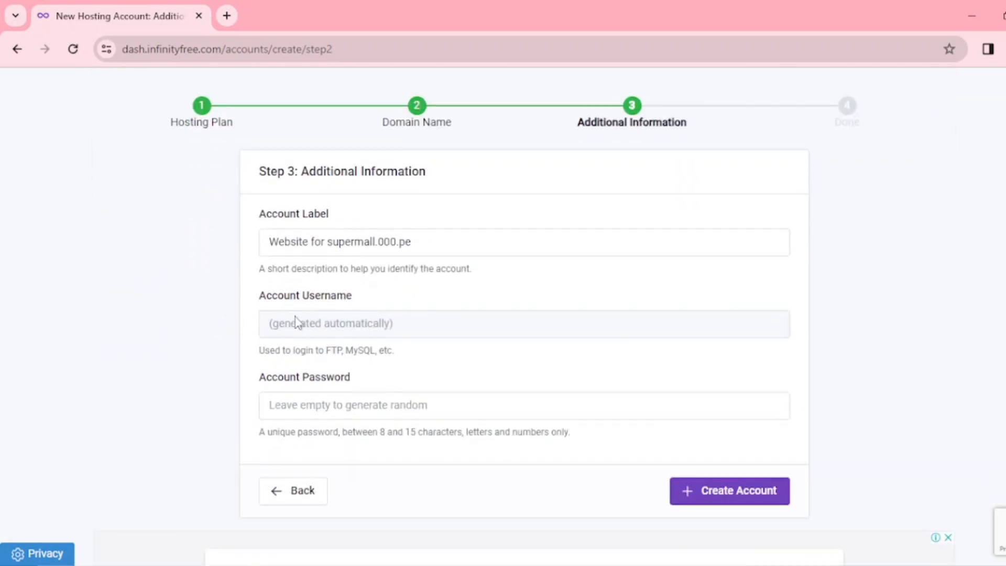
pyautogui.click(288, 405)
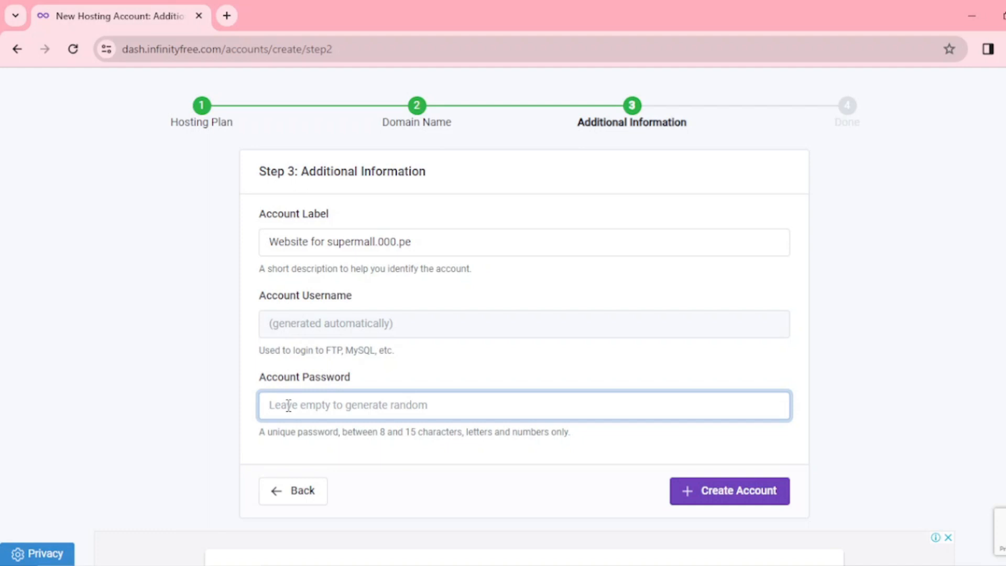
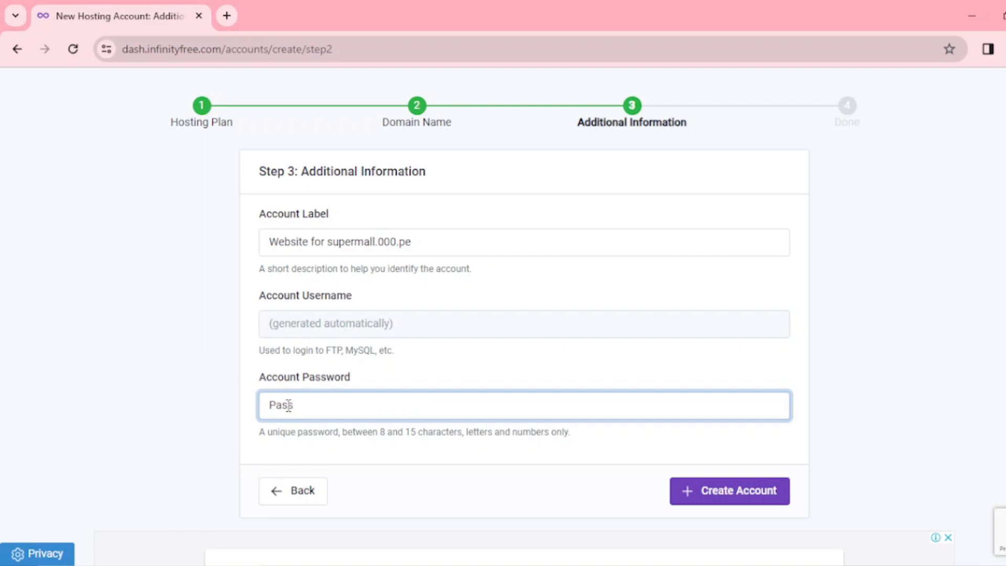
pyautogui.scroll(-2, 625, 489)
pyautogui.scroll(1, 625, 489)
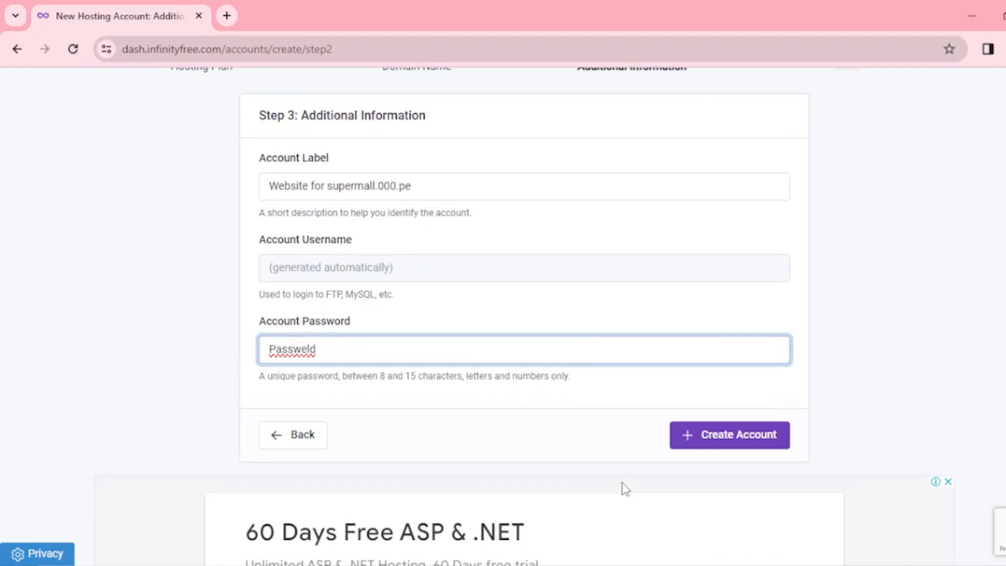
pyautogui.click(732, 442)
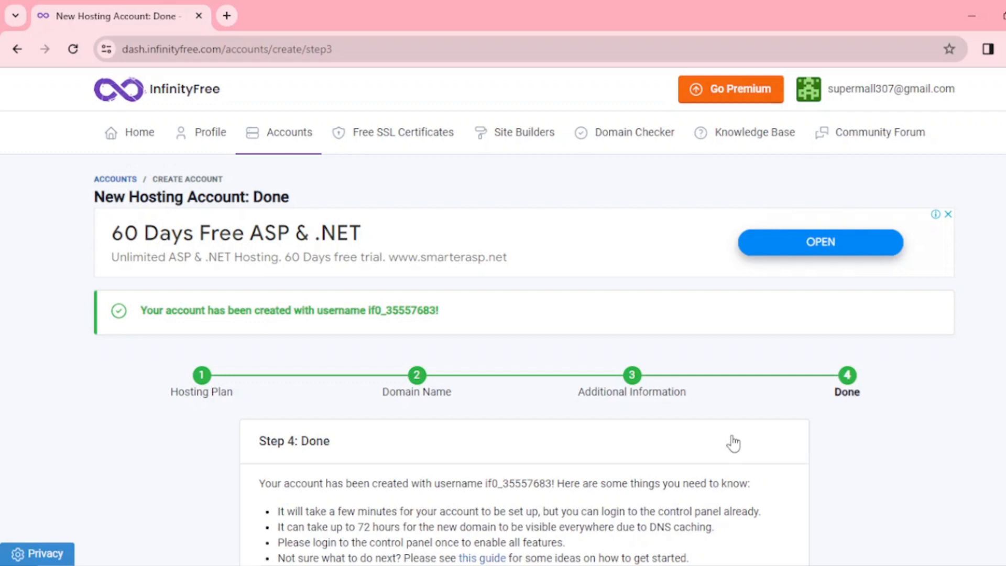
# - Finish the Done step to reach the supermall.000.pe account page, still Pending Creation
pyautogui.scroll(-5, 733, 443)
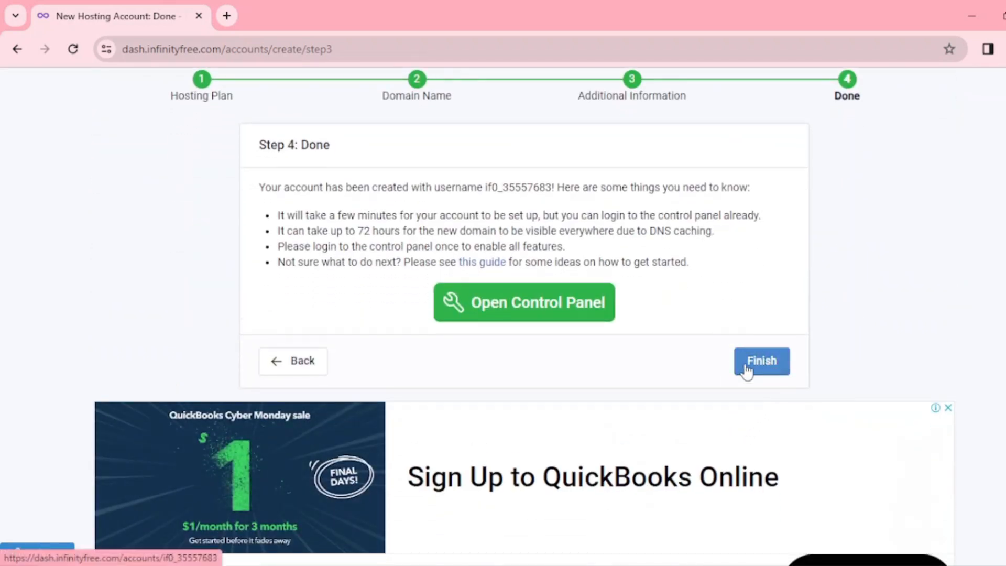
pyautogui.click(761, 370)
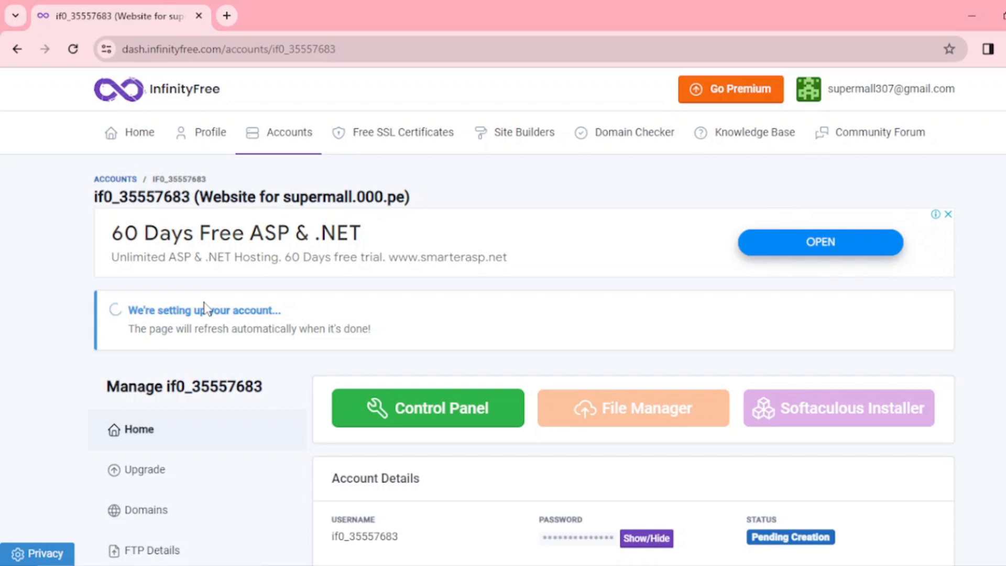
# - Go back from the error page and finish the wizard again to reach the Active dashboard
pyautogui.scroll(-2, 204, 306)
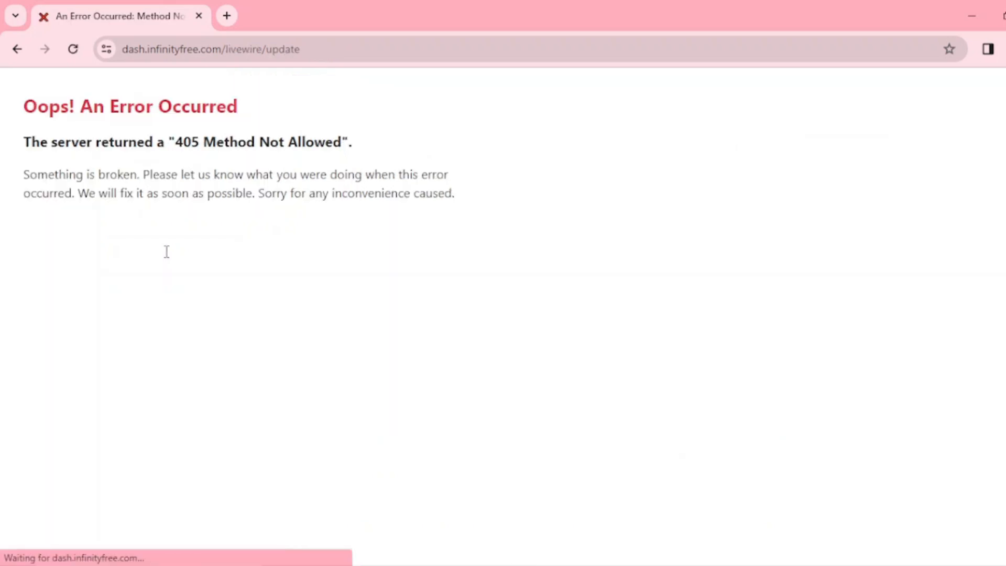
pyautogui.click(17, 49)
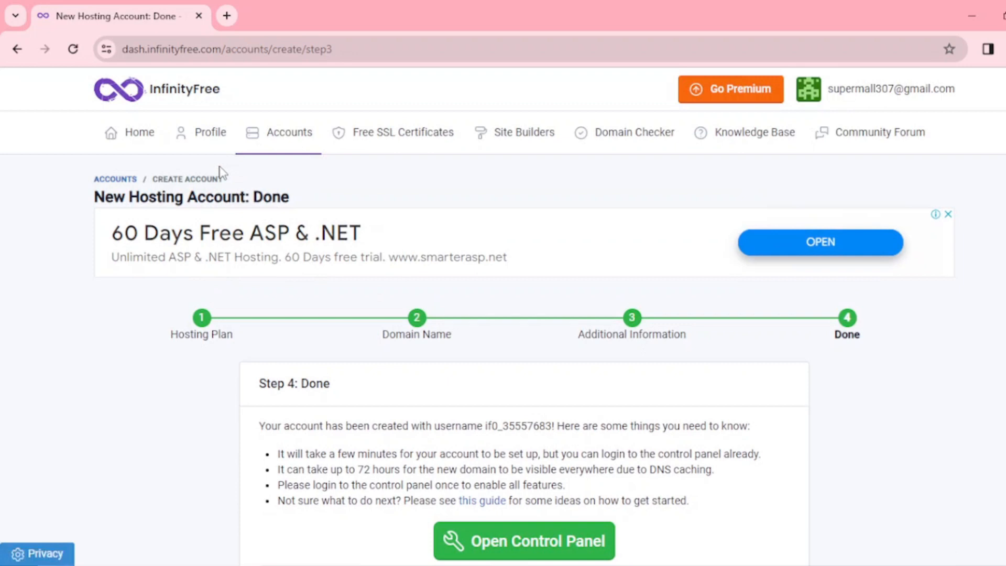
pyautogui.scroll(-5, 401, 331)
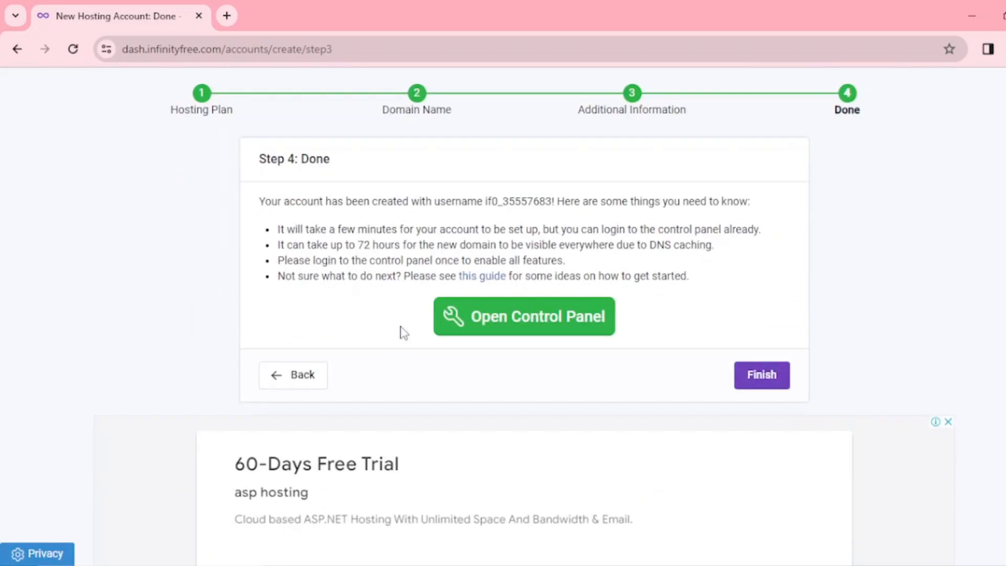
pyautogui.click(760, 361)
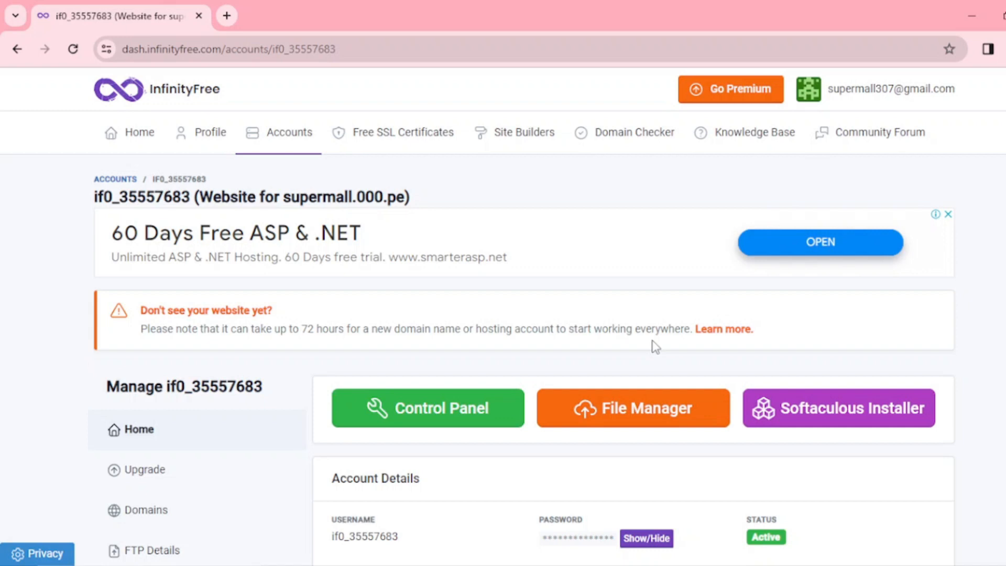
# - Open the control panel, close its notice tab, then launch the account's File Manager
pyautogui.scroll(-2, 655, 347)
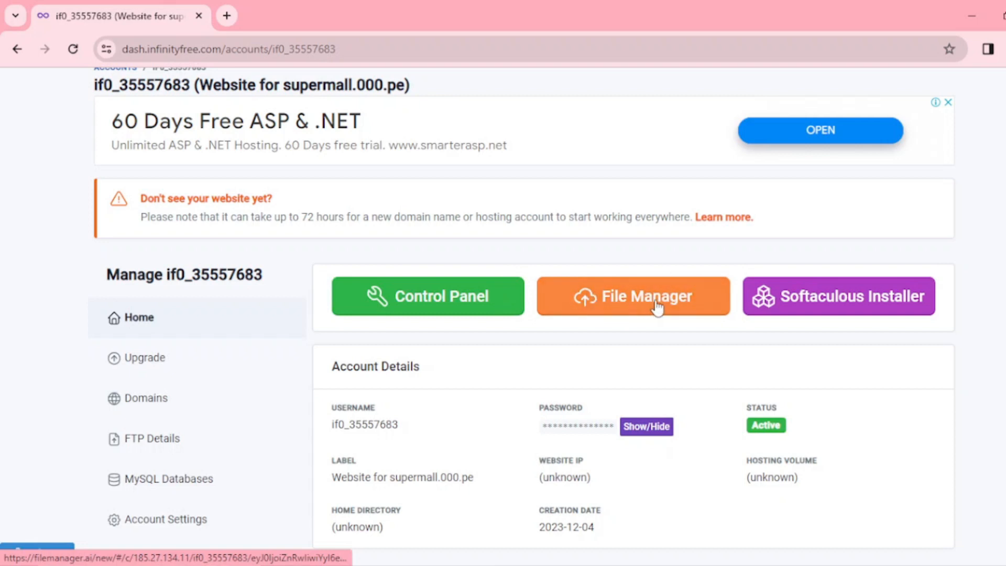
pyautogui.click(438, 314)
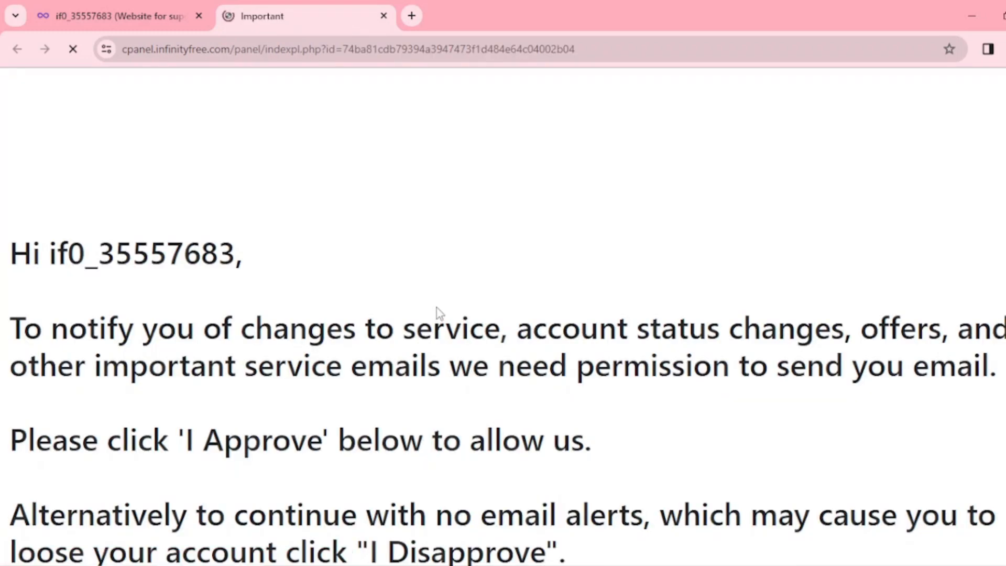
pyautogui.click(122, 15)
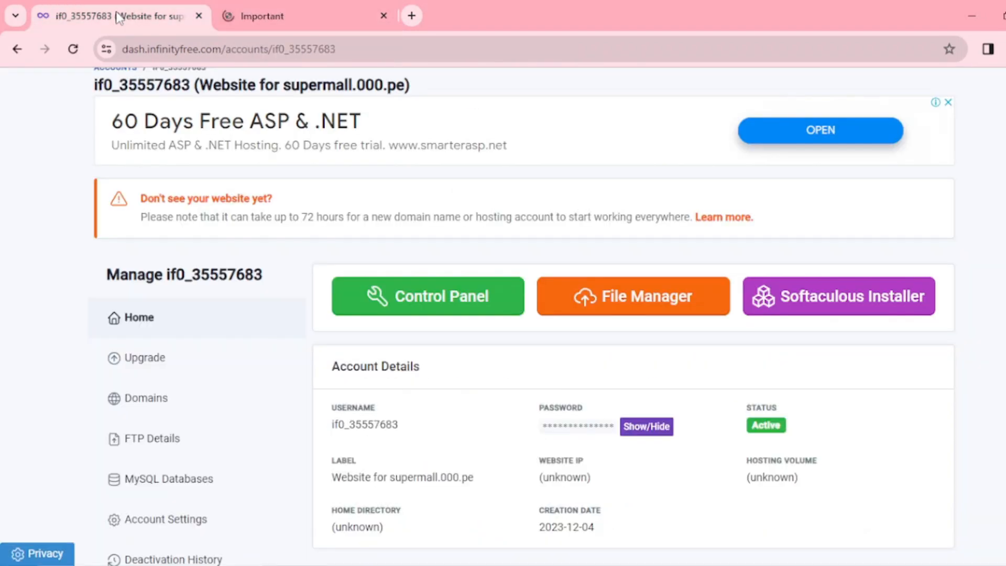
pyautogui.click(384, 16)
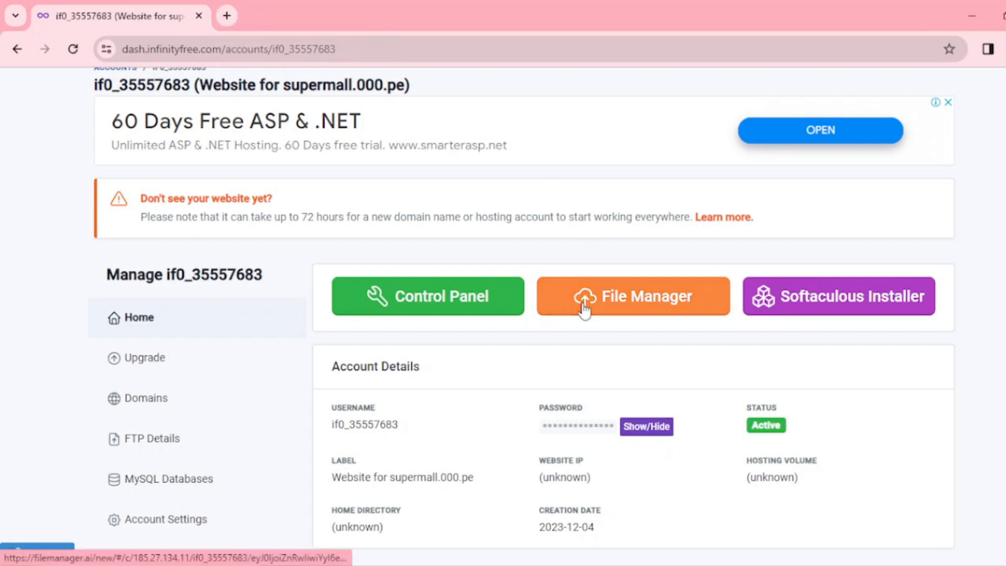
pyautogui.click(630, 308)
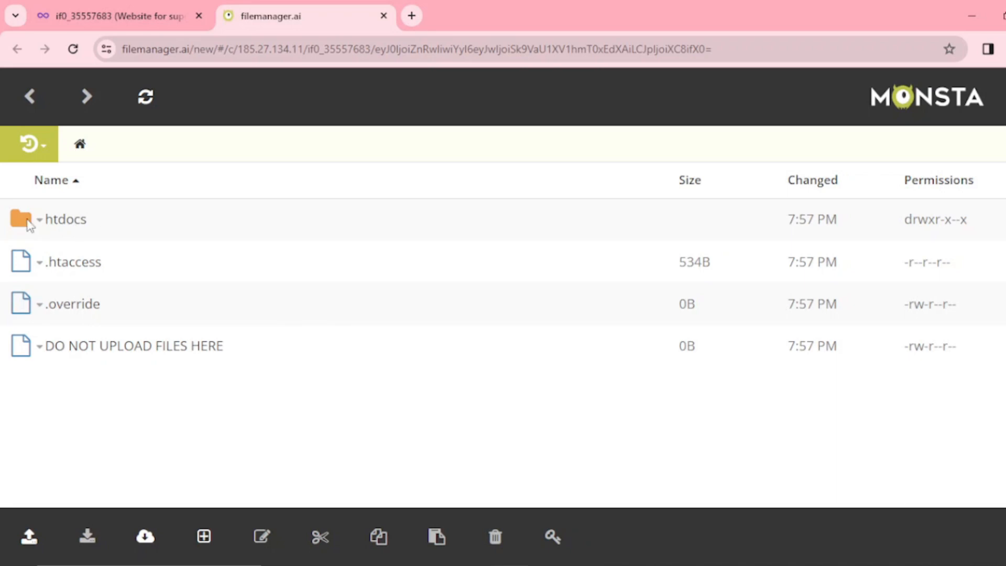
# - Open the htdocs folder in Monsta FTP and bring up a File Explorer window
pyautogui.click(67, 229)
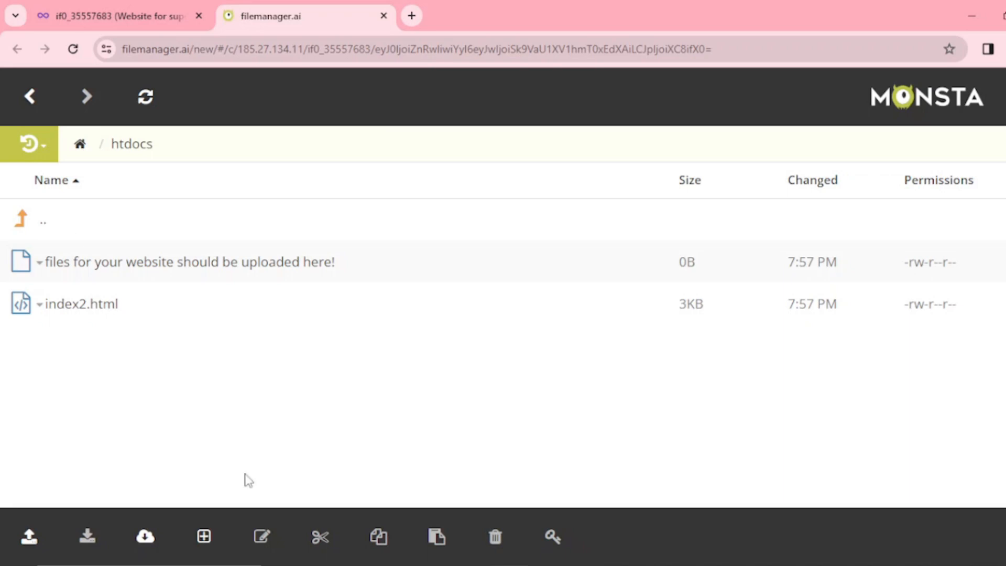
pyautogui.click(367, 565)
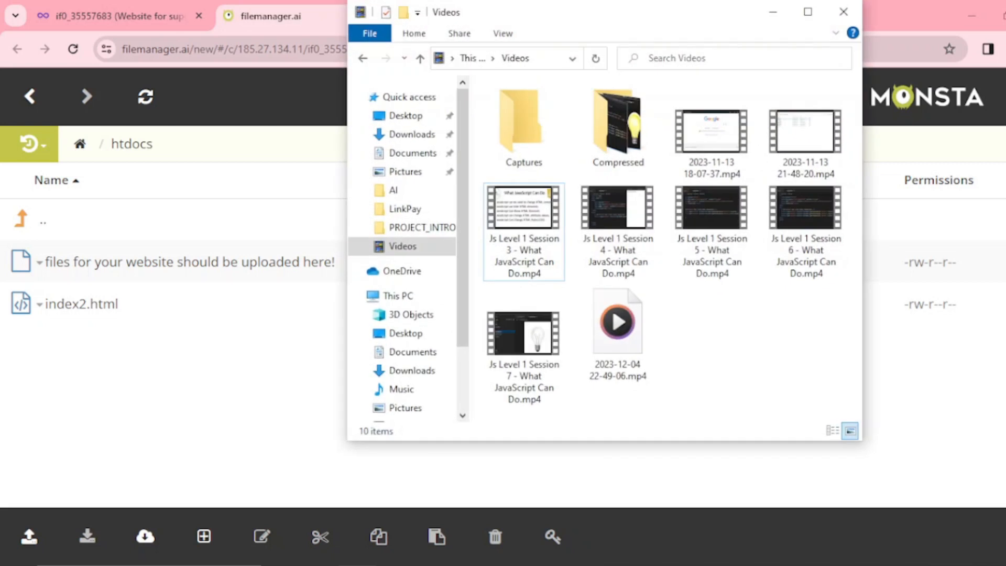
# - Open the PROJECT_INTRO folder of eight website files, then minimize File Explorer
pyautogui.click(431, 228)
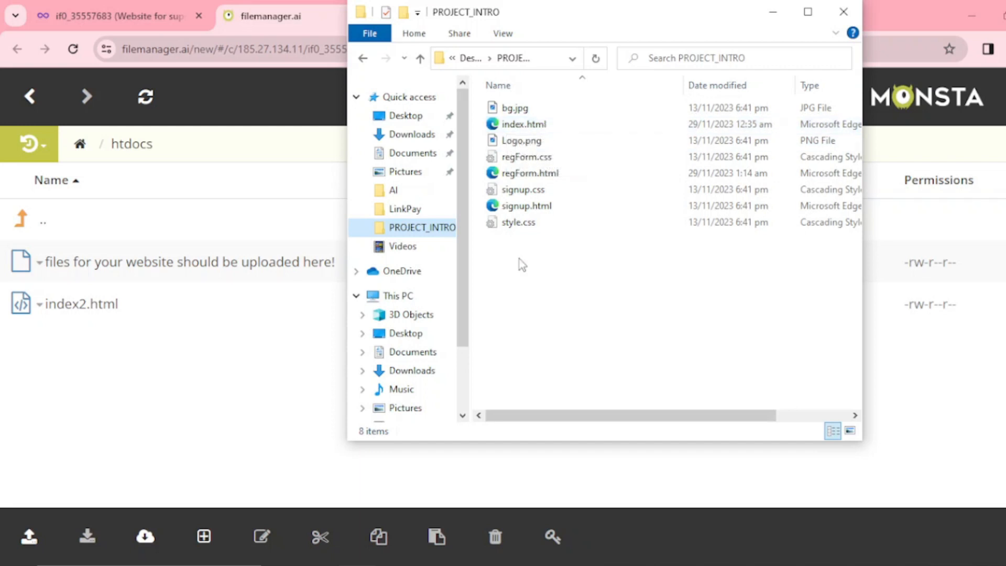
pyautogui.click(173, 377)
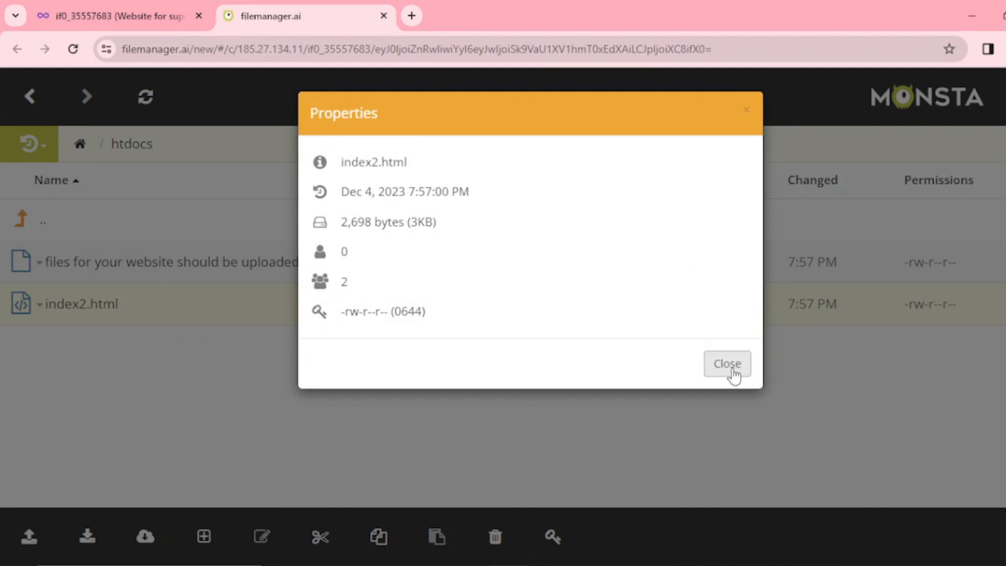
pyautogui.click(732, 367)
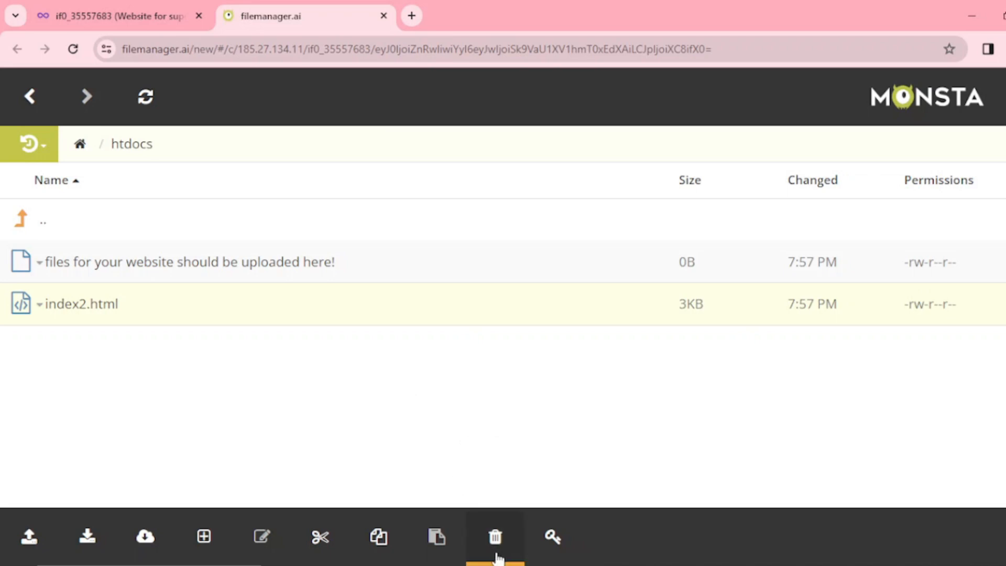
# - Delete index2.html from htdocs, confirming the warning
pyautogui.click(495, 537)
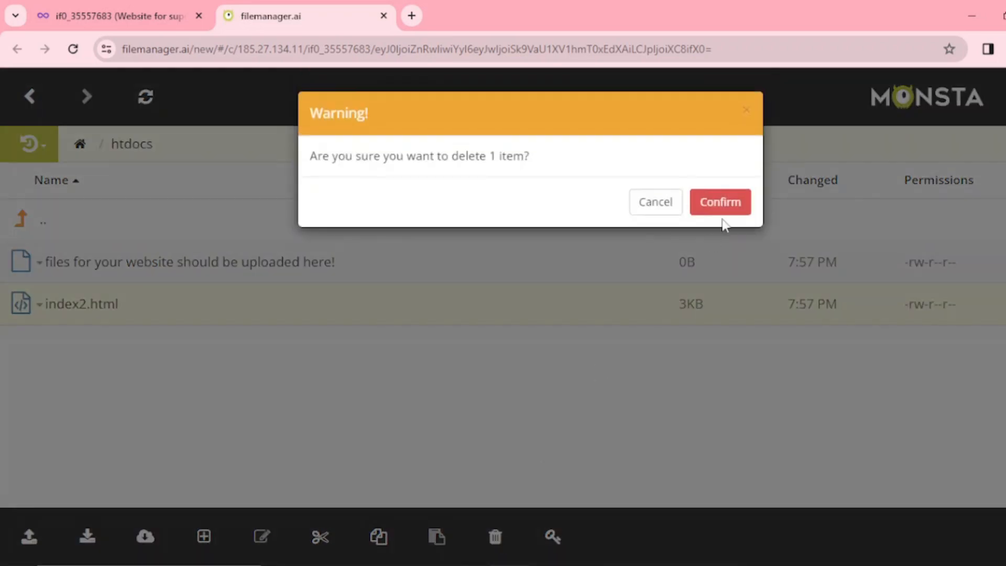
pyautogui.click(720, 203)
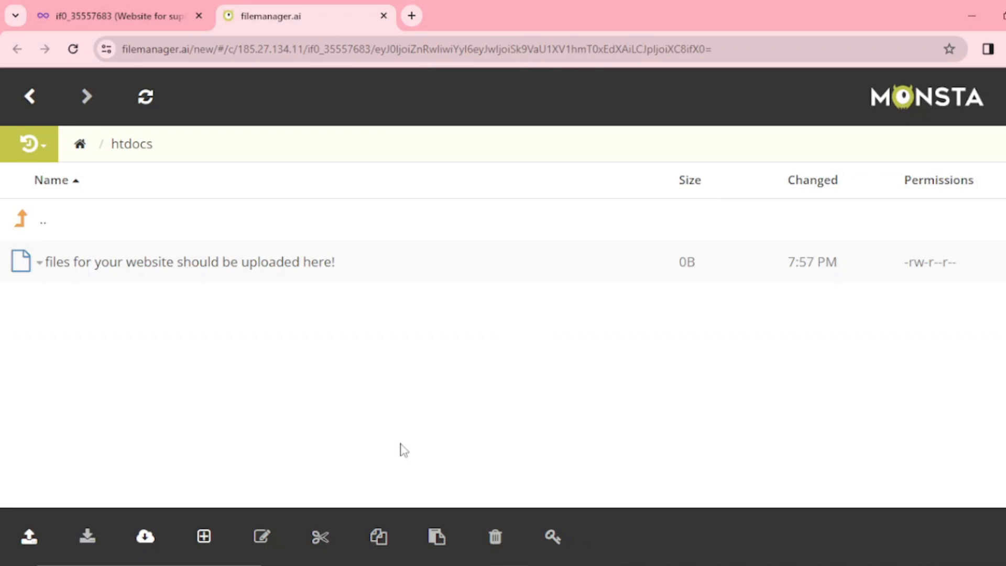
# - Upload all eight files from Desktop > PROJECT_INTRO into htdocs via Upload File
pyautogui.click(27, 538)
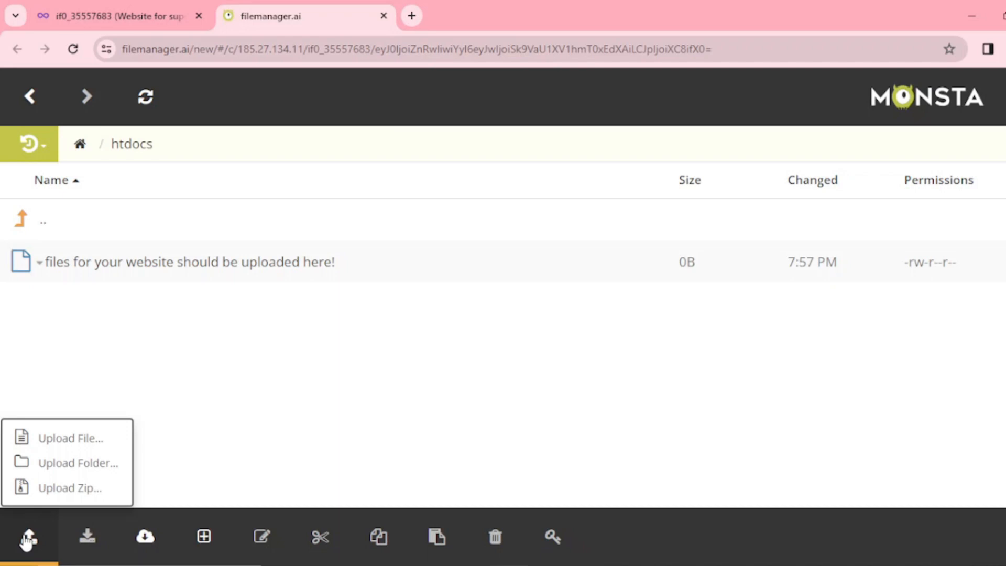
pyautogui.click(73, 439)
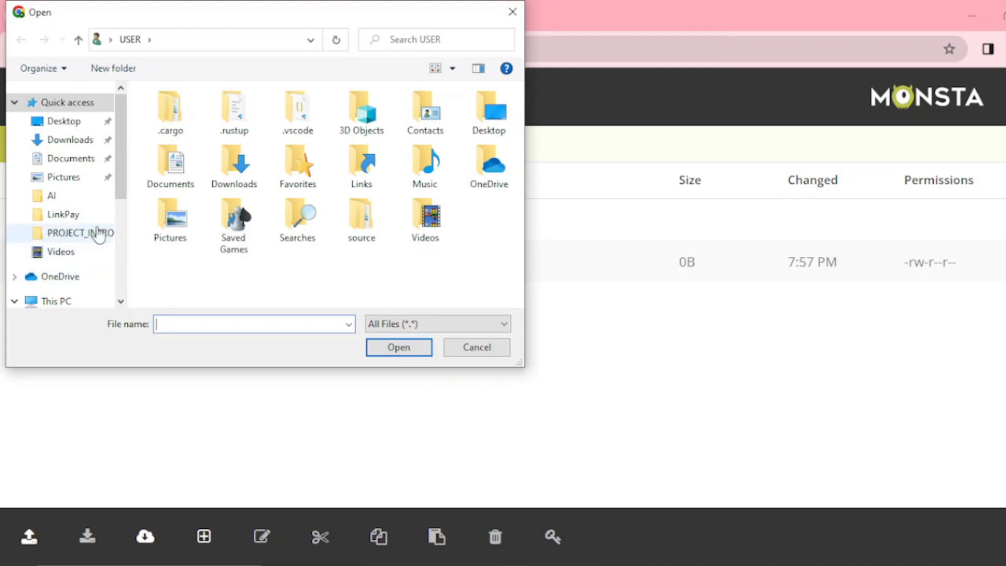
pyautogui.click(74, 233)
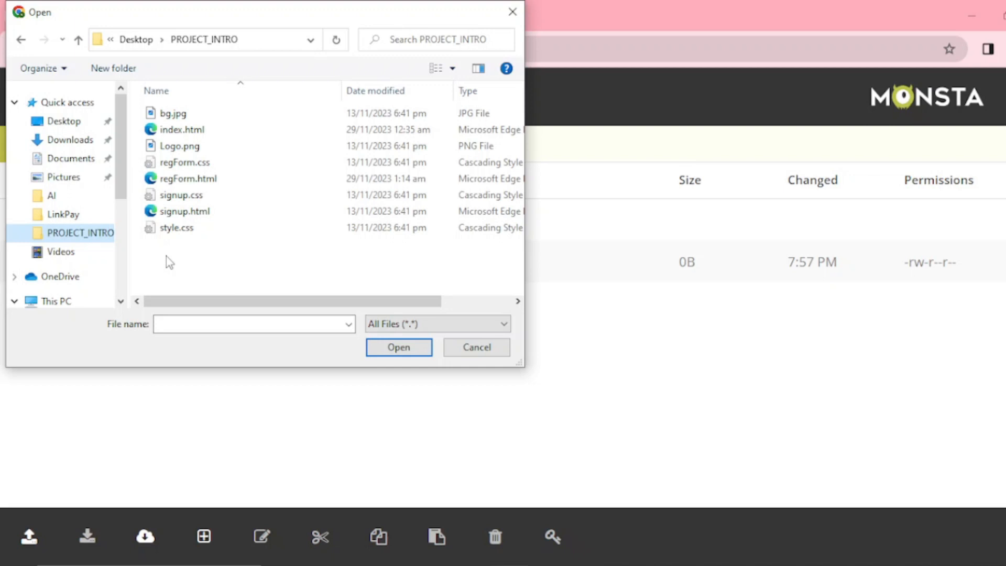
pyautogui.moveTo(166, 256); pyautogui.dragTo(206, 105)
pyautogui.click(400, 346)
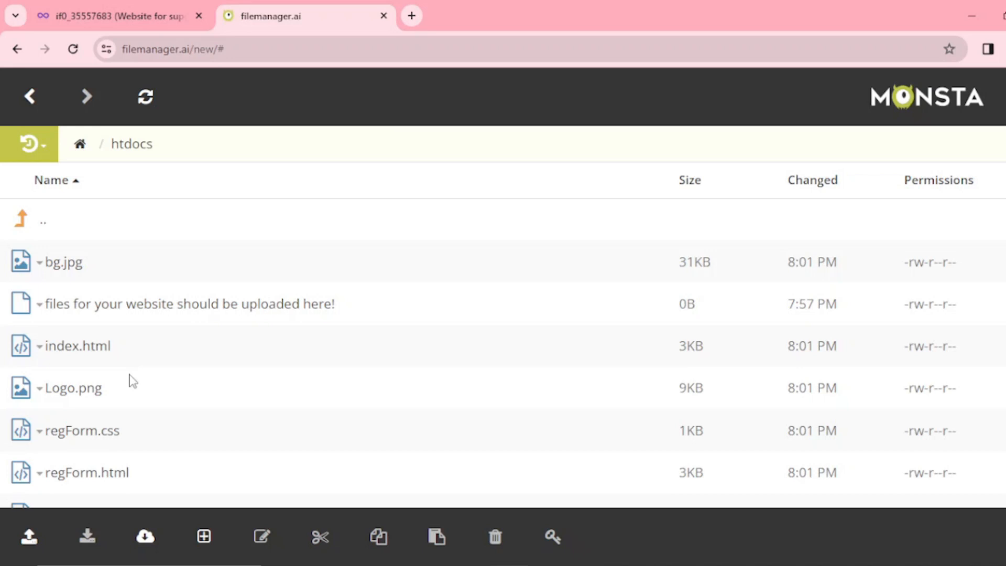
# - Refresh and reopen htdocs to check the uploaded files, then return to the InfinityFree tab
pyautogui.scroll(-2, 132, 381)
pyautogui.scroll(2, 132, 381)
pyautogui.click(141, 101)
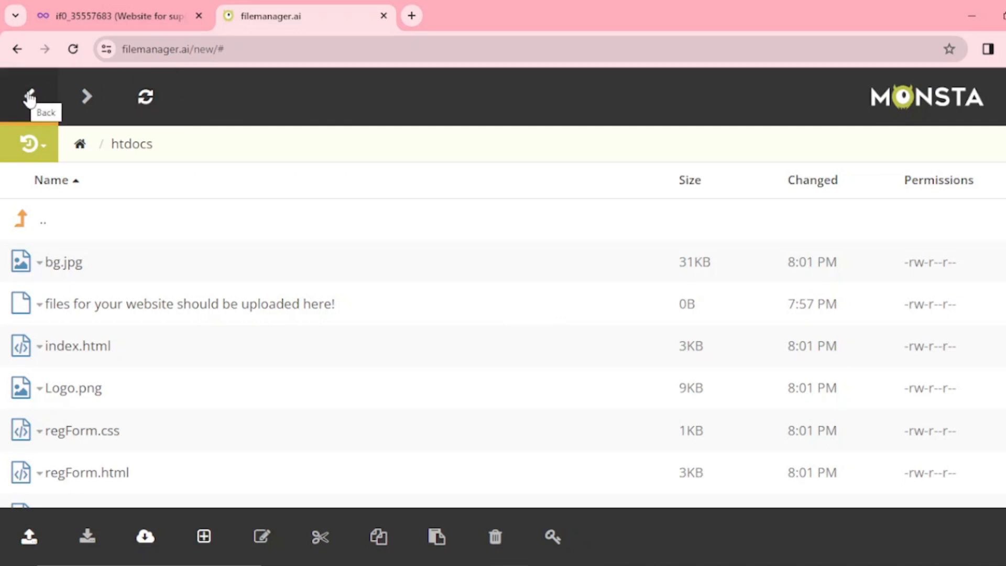
pyautogui.click(31, 98)
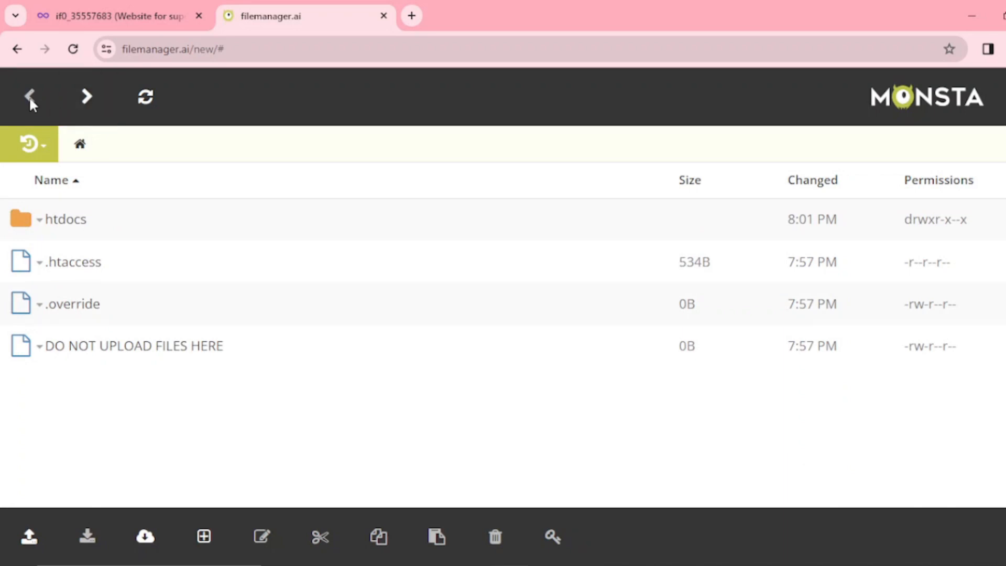
pyautogui.click(59, 218)
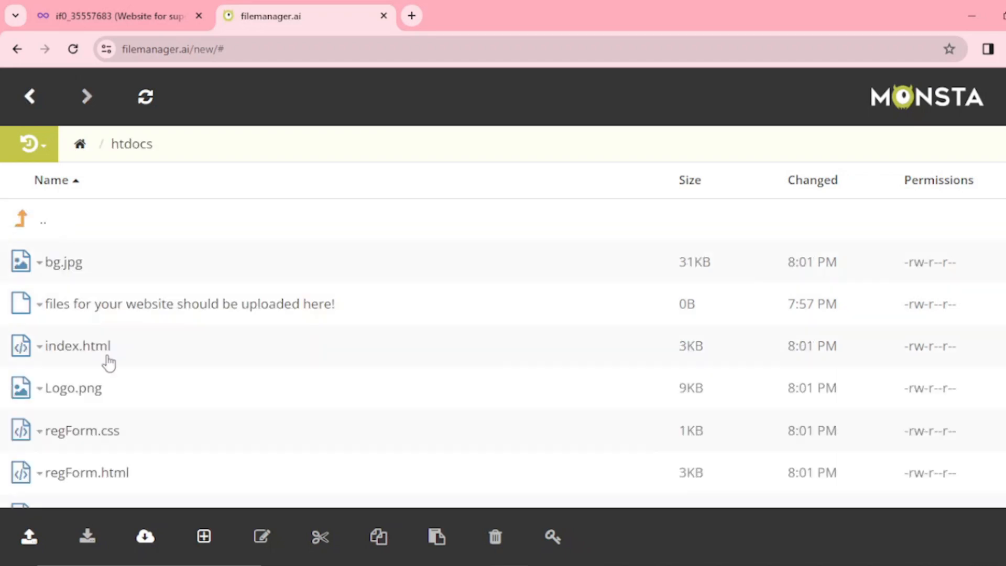
pyautogui.scroll(-2, 107, 374)
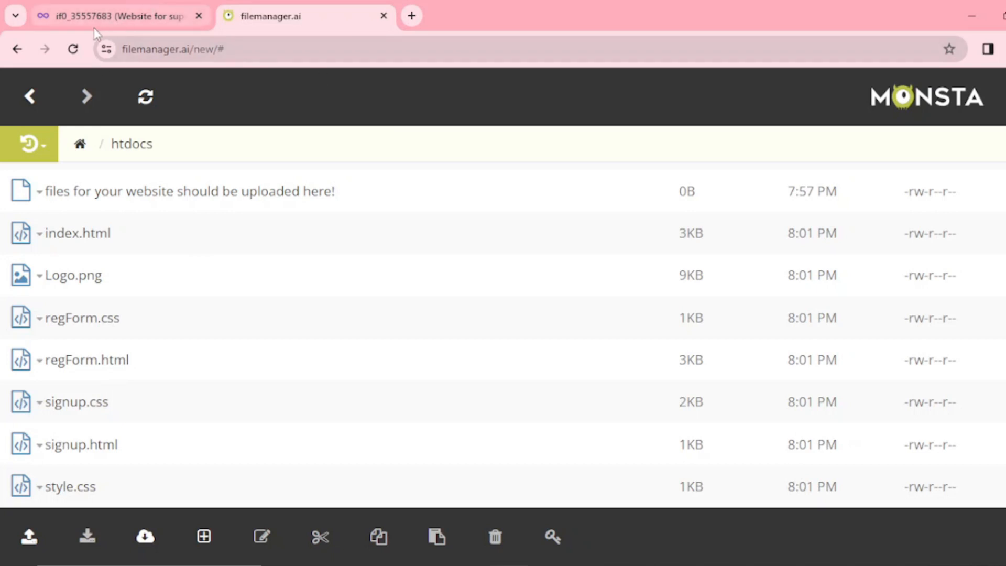
pyautogui.click(97, 15)
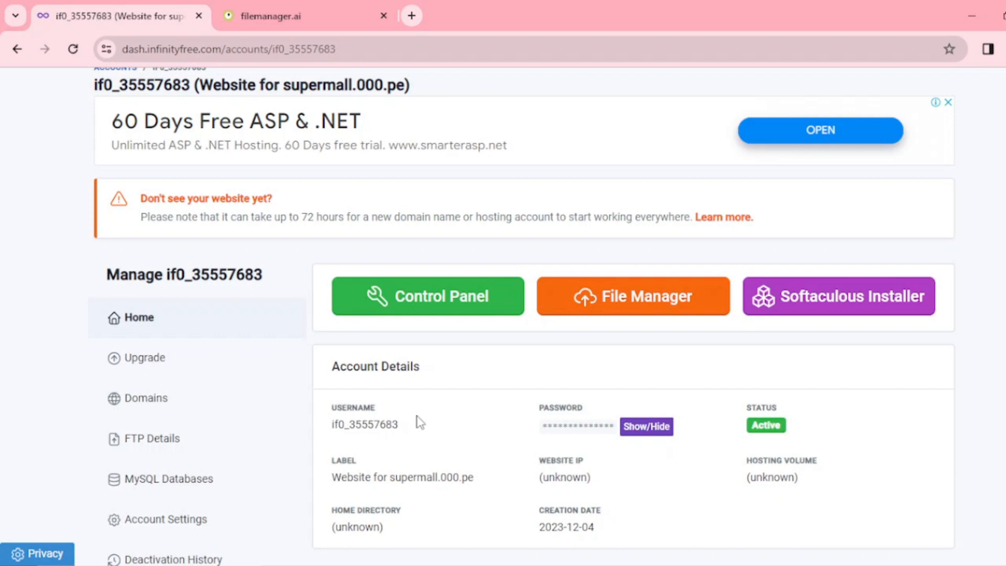
# - Highlight the domain supermall.000.pe in the account Label field, then return to the file manager
pyautogui.scroll(-2, 416, 421)
pyautogui.scroll(-1, 416, 421)
pyautogui.scroll(1, 416, 422)
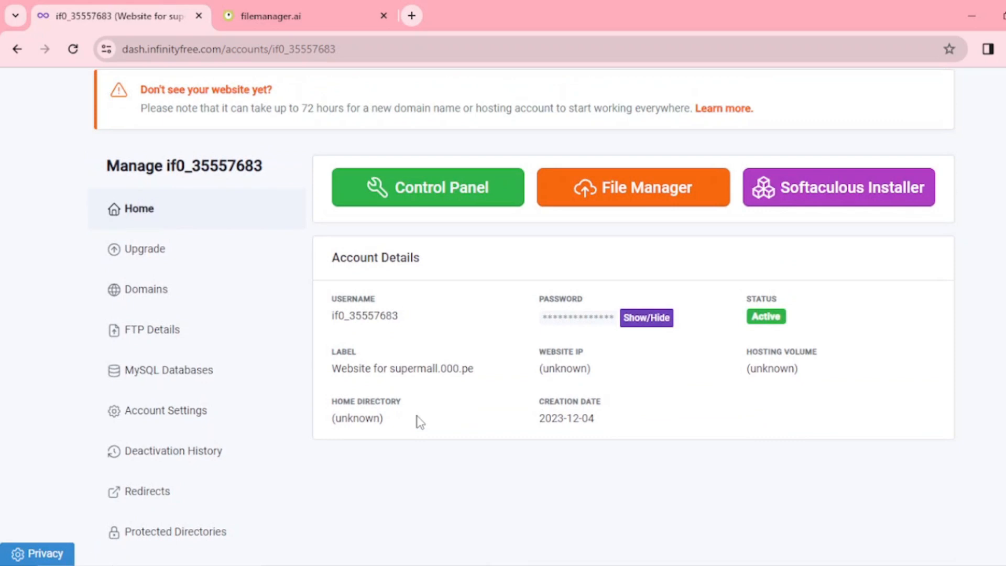
pyautogui.scroll(1, 419, 422)
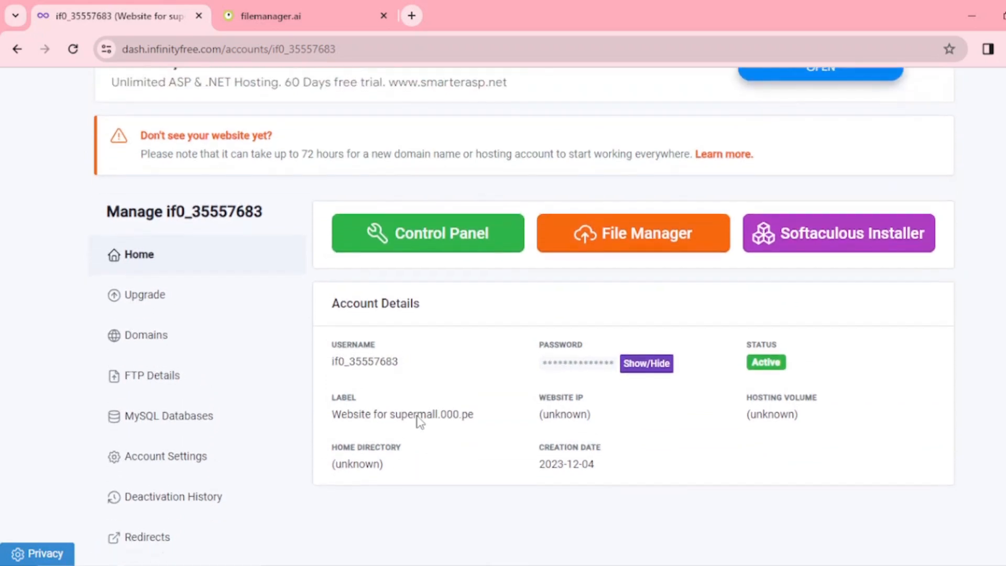
pyautogui.scroll(-1, 417, 419)
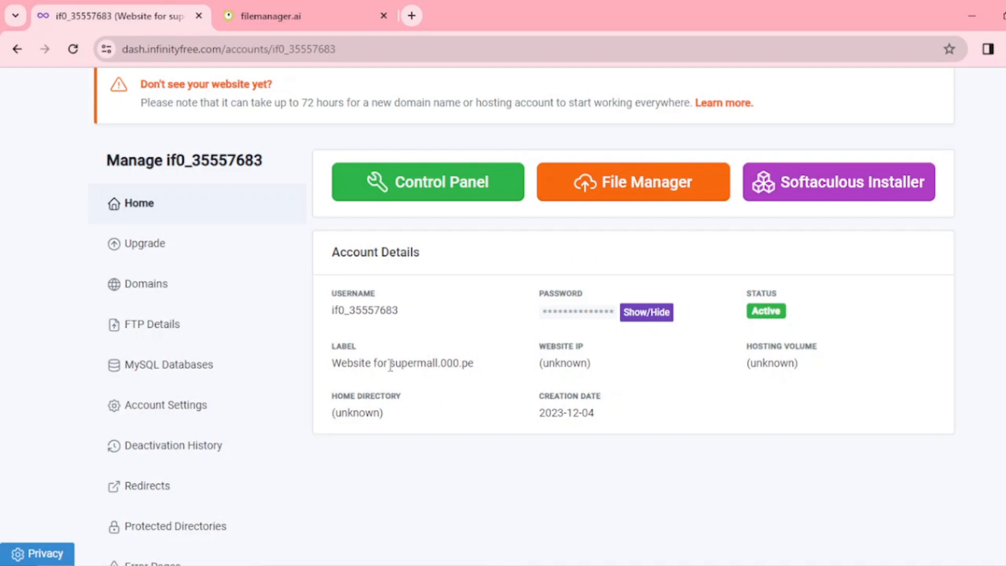
pyautogui.moveTo(390, 365); pyautogui.dragTo(481, 361)
pyautogui.hotkey('ctrl', 'c')
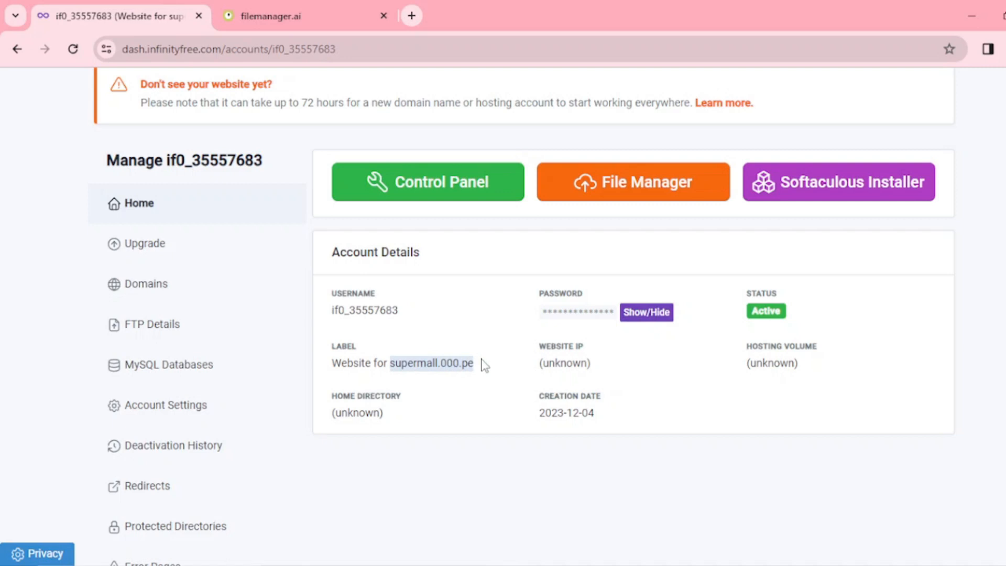
pyautogui.click(317, 26)
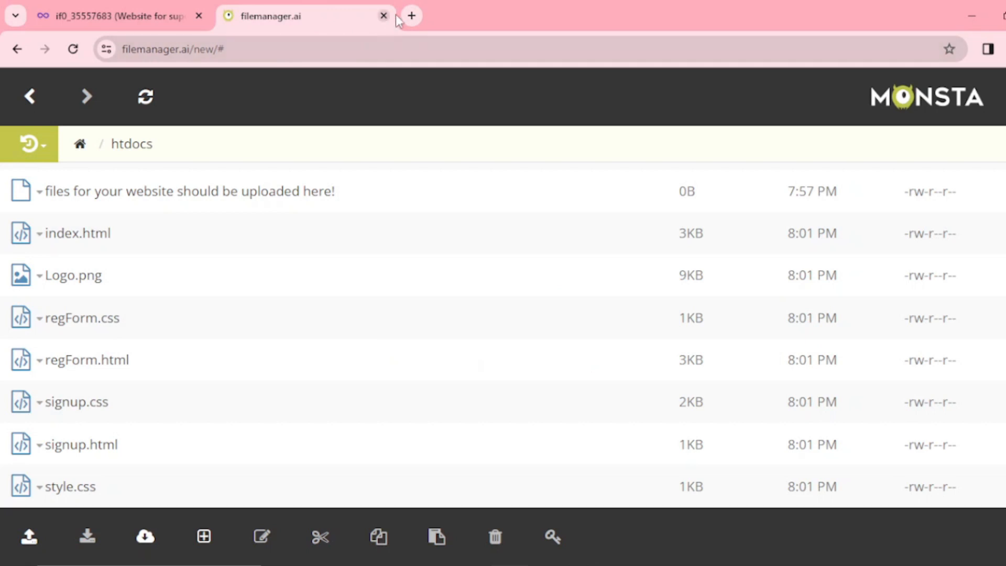
# - Load supermall.000.pe in a new Chrome tab by pasting the domain into the address bar
pyautogui.click(413, 15)
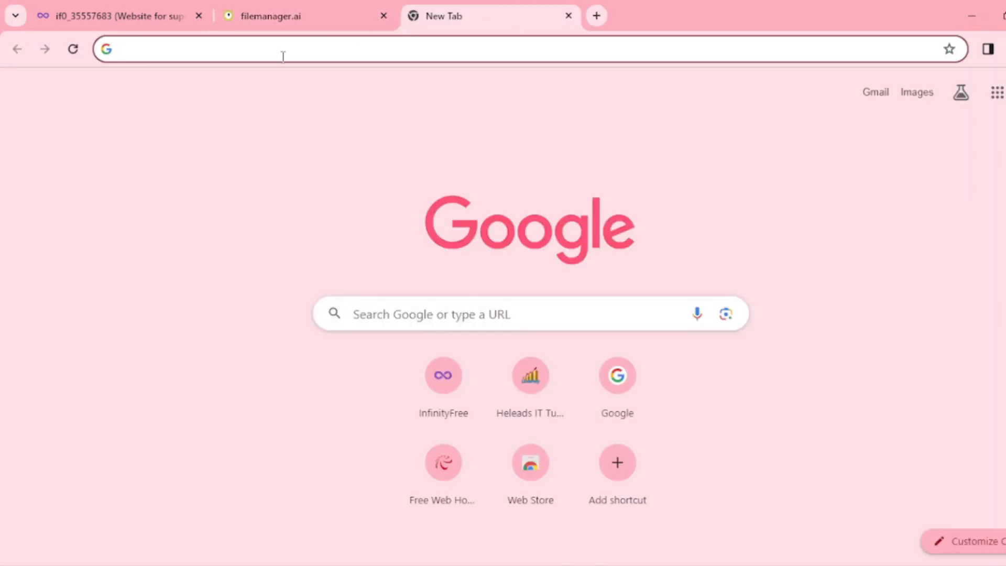
pyautogui.click(283, 56)
pyautogui.hotkey('ctrl', 'v')
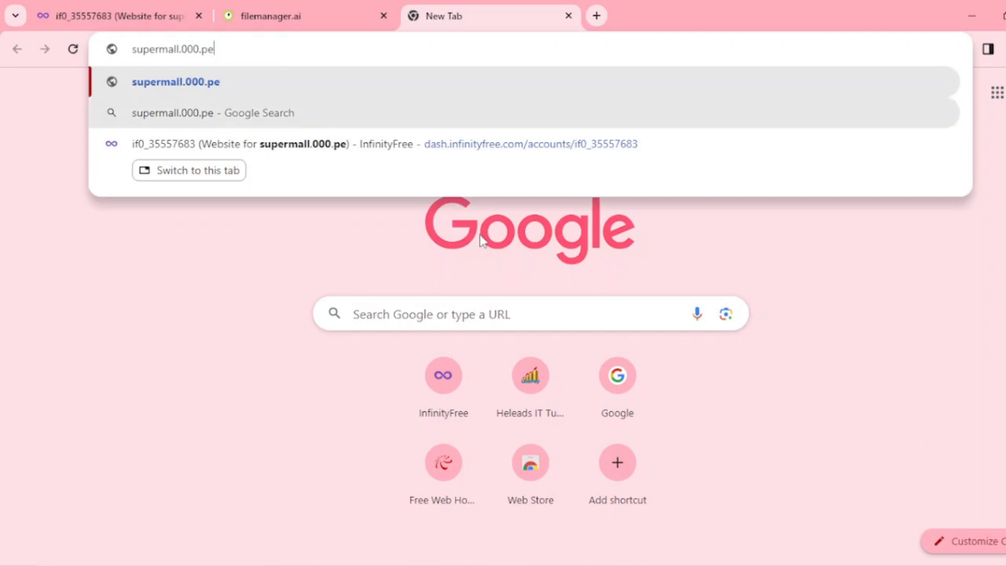
pyautogui.press('Return')
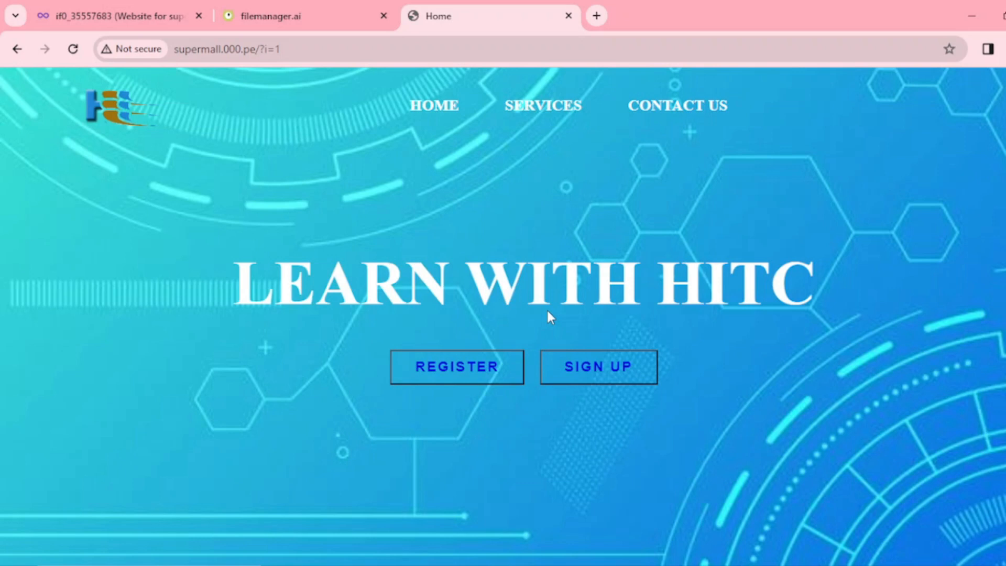
pyautogui.click(457, 369)
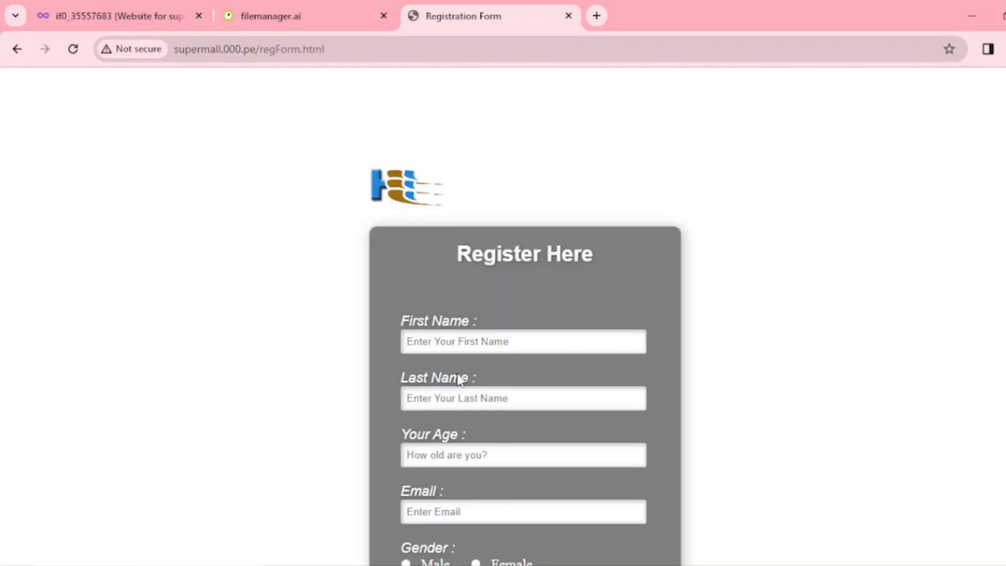
pyautogui.click(405, 200)
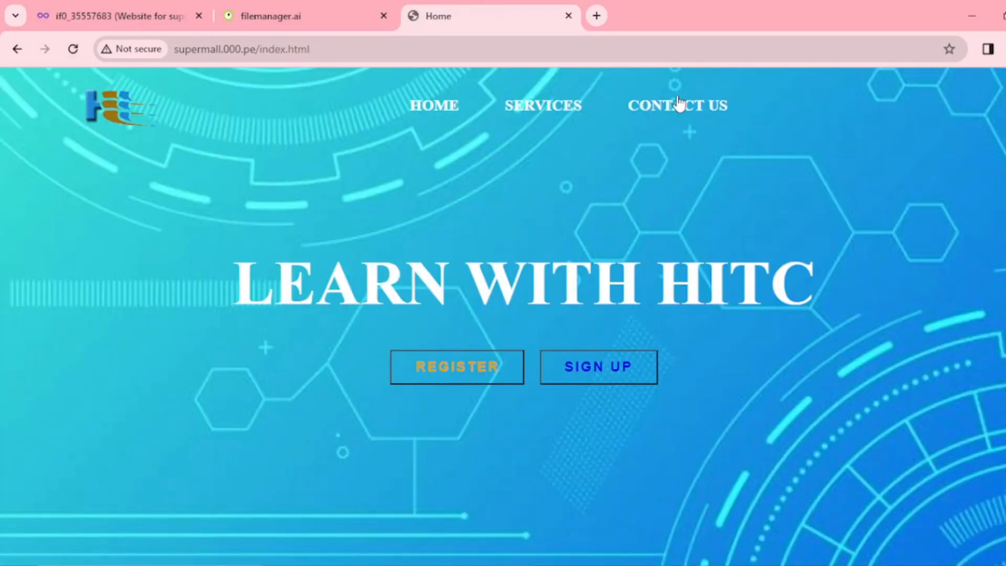
pyautogui.click(663, 111)
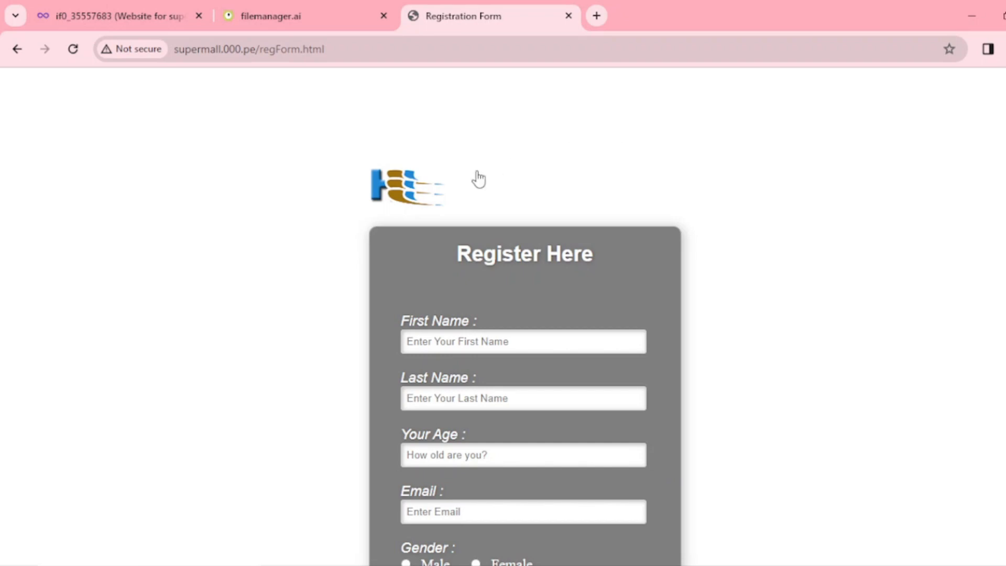
pyautogui.click(396, 200)
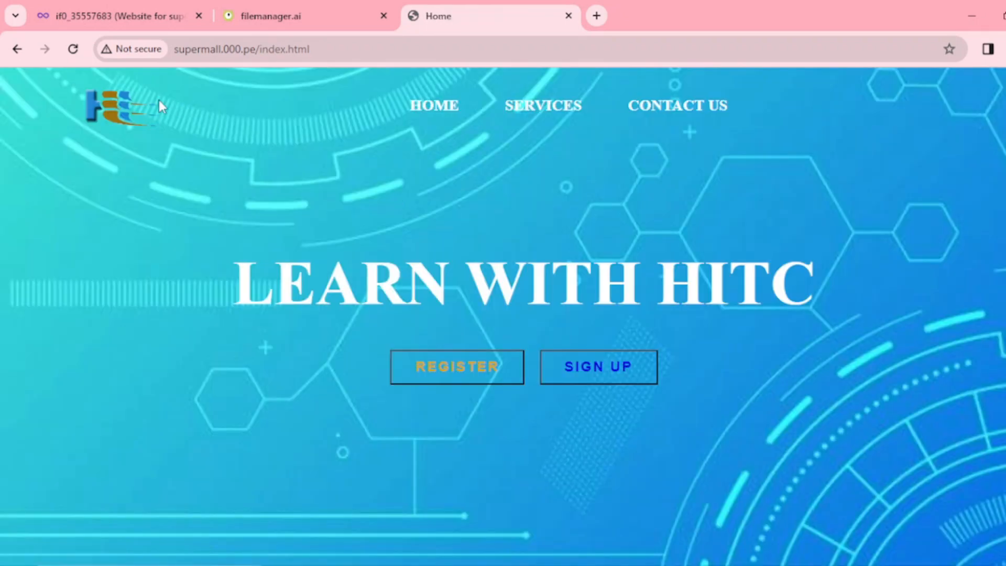